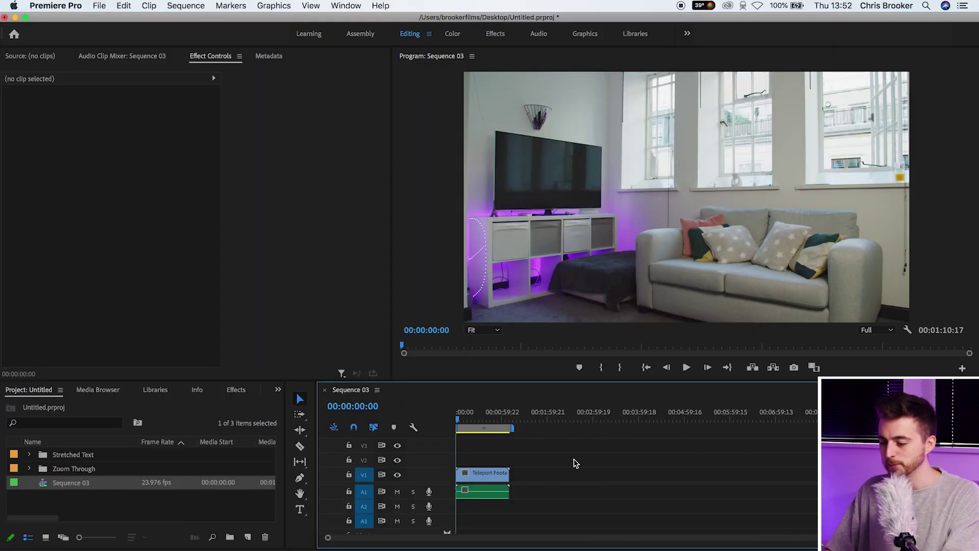
Create a Black Video item in the project with the default settings.
{"action": "left_click_drag", "start_coordinate": [465, 417], "coordinate": [438, 425]}
{"action": "key", "text": "equal"}
{"action": "key", "text": "equal"}
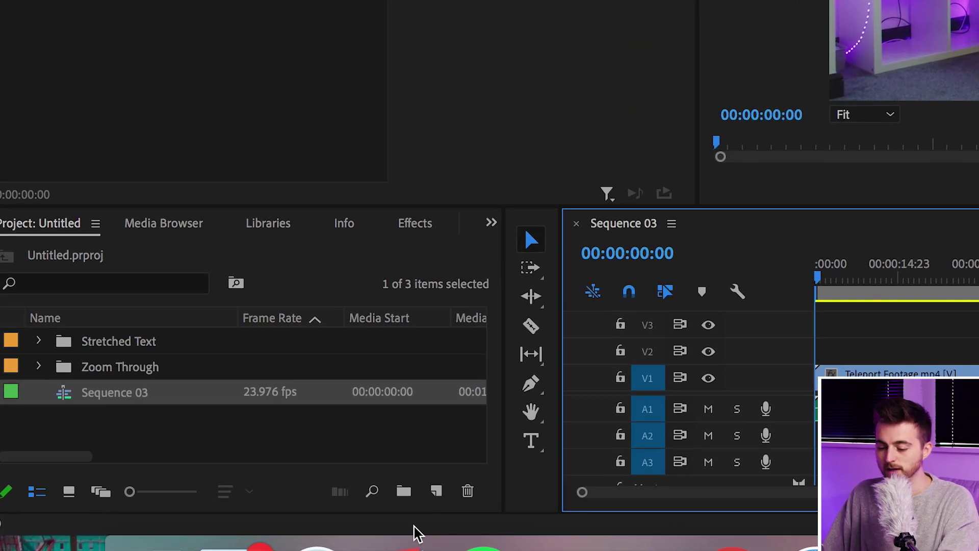
{"action": "left_click", "coordinate": [437, 494]}
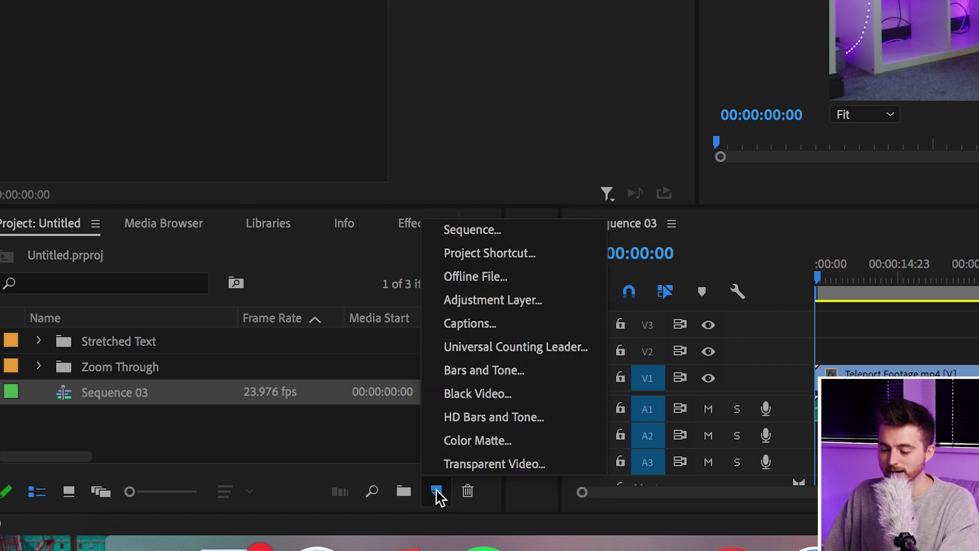
{"action": "left_click", "coordinate": [497, 395]}
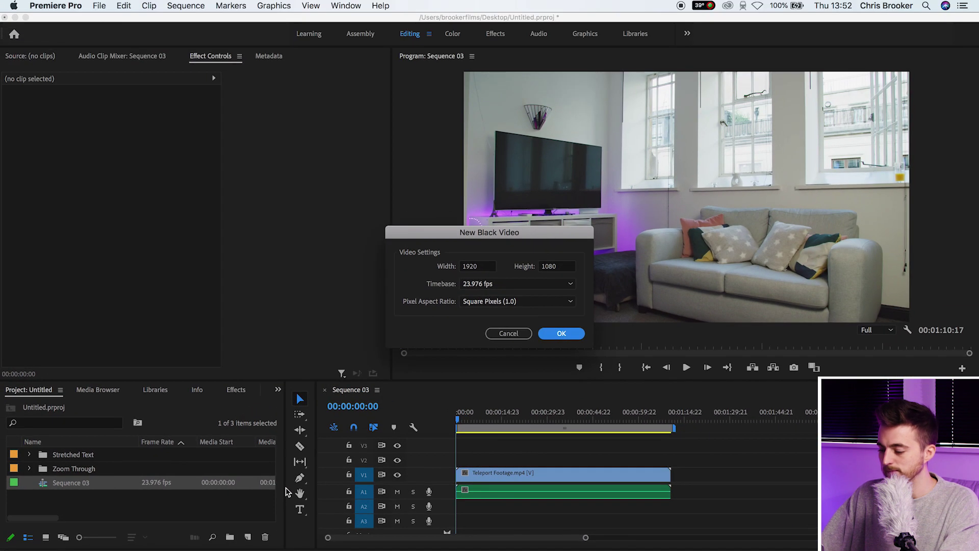
{"action": "key", "text": "Return"}
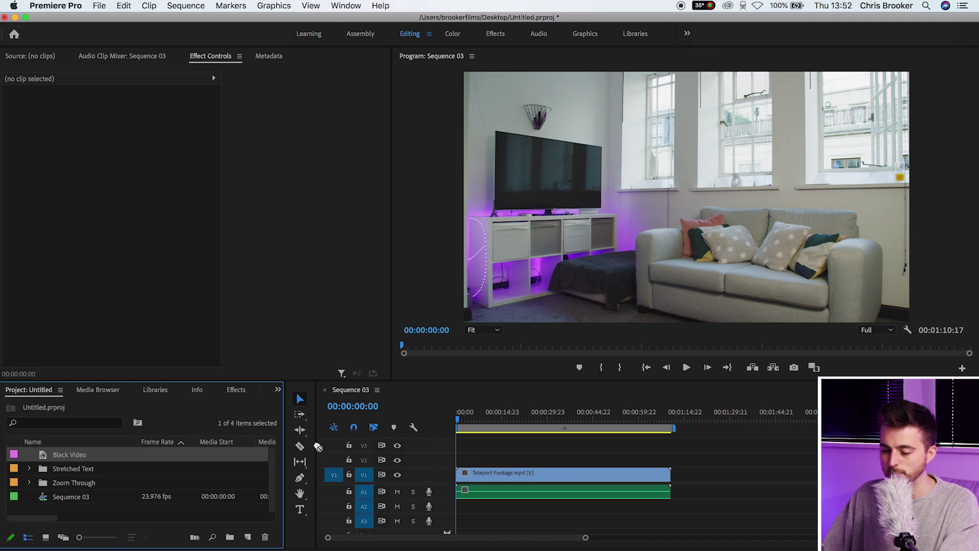
Place the Black Video on track V2 at the start of the sequence, above the Teleport Footage clip.
{"action": "left_click_drag", "start_coordinate": [318, 447], "coordinate": [447, 464]}
{"action": "key", "text": "="}
{"action": "key", "text": "="}
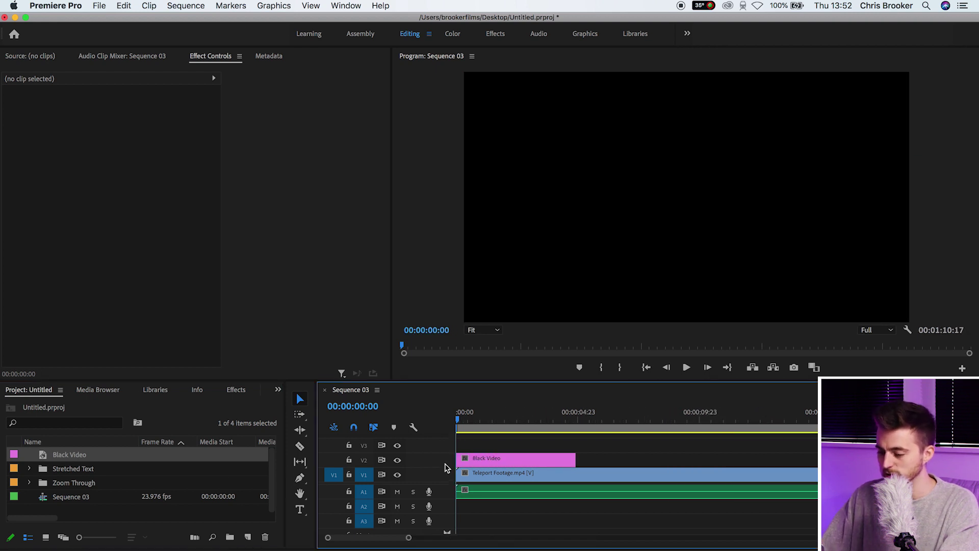
{"action": "left_click_drag", "start_coordinate": [474, 420], "coordinate": [443, 430]}
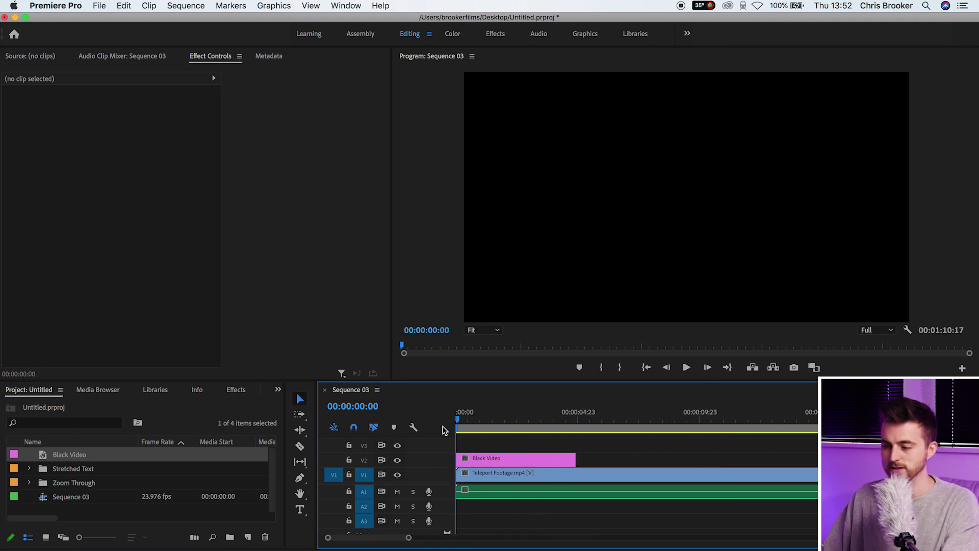
With the program monitor at 50%, draw a four-point Pen opacity mask on the Black Video at 00:00:01:09, enclosing the whole frame.
{"action": "left_click", "coordinate": [490, 459]}
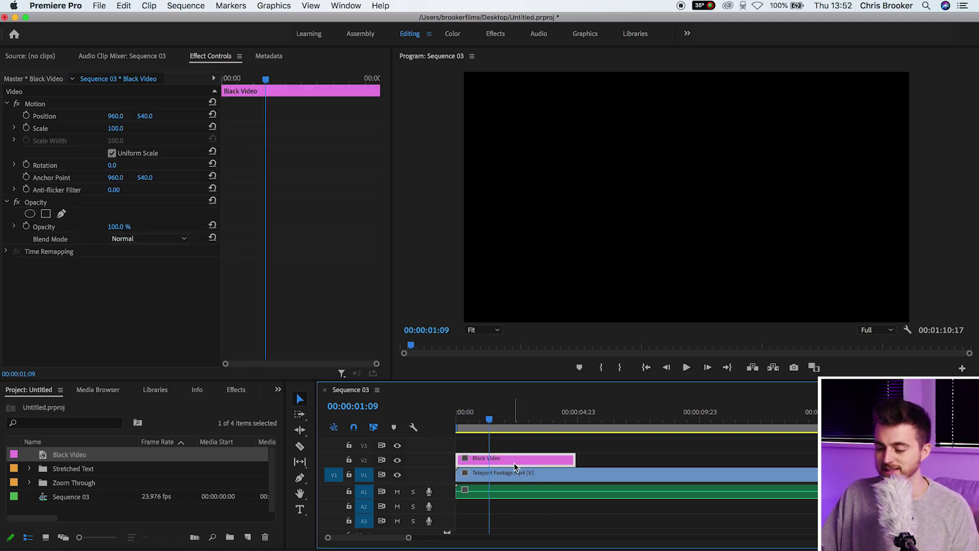
{"action": "left_click", "coordinate": [35, 209]}
{"action": "left_click", "coordinate": [34, 203]}
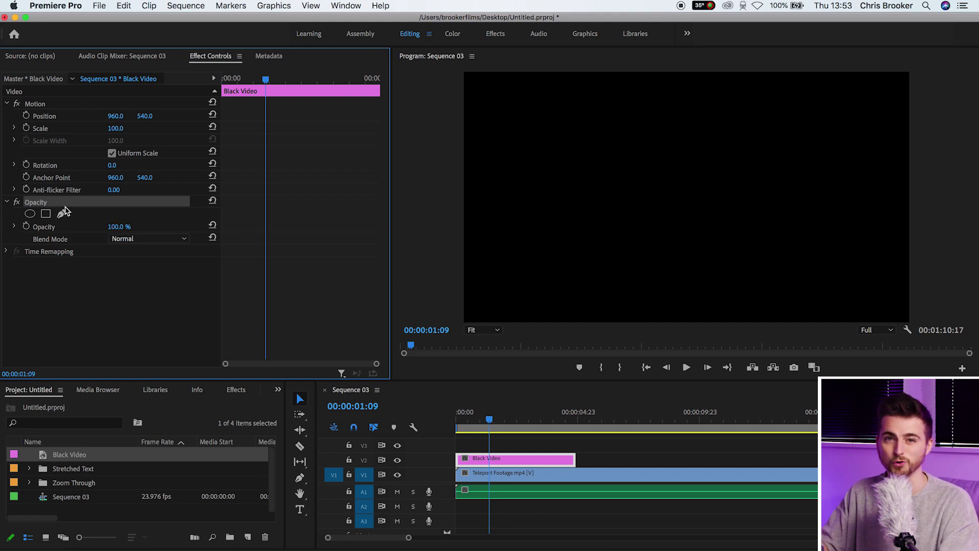
{"action": "left_click", "coordinate": [484, 330]}
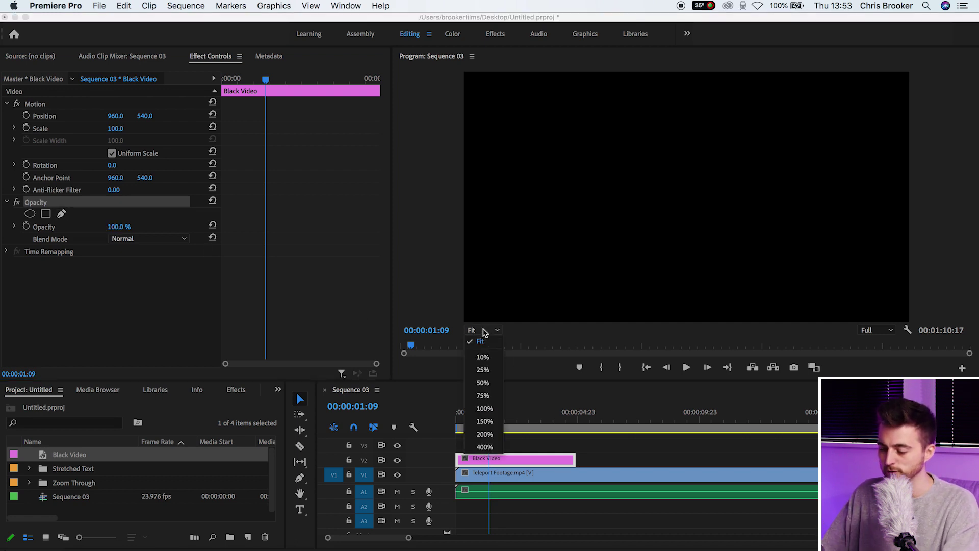
{"action": "left_click", "coordinate": [483, 383]}
{"action": "left_click", "coordinate": [61, 213]}
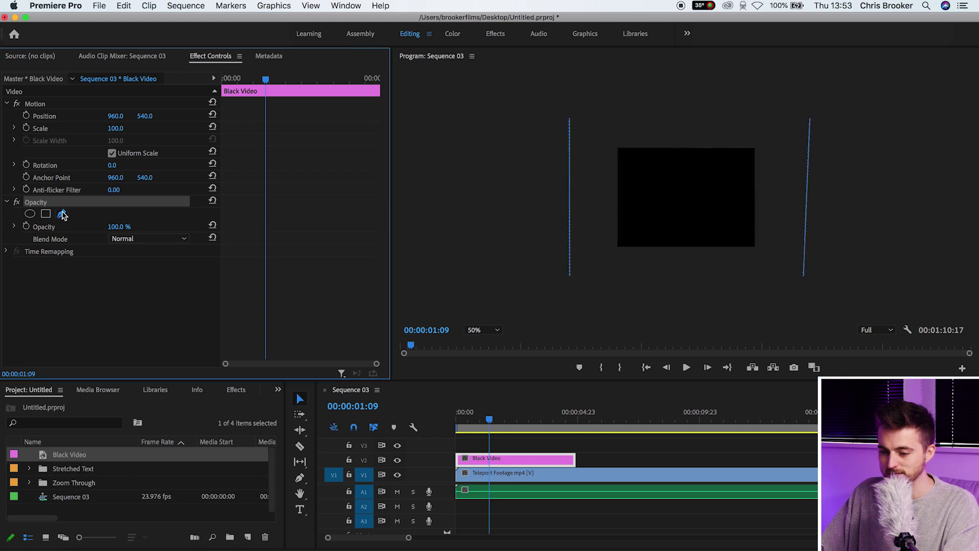
{"action": "left_click", "coordinate": [615, 135]}
{"action": "left_click", "coordinate": [522, 97]}
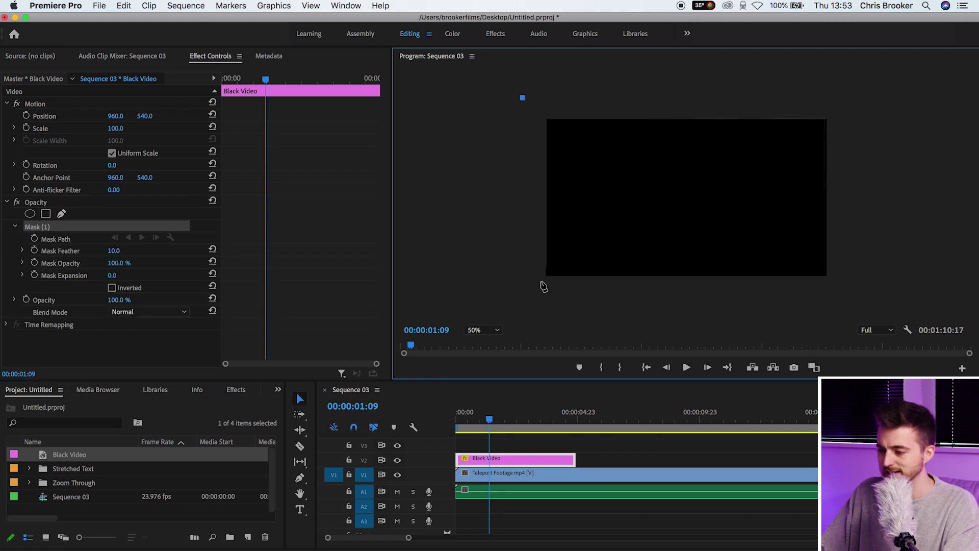
{"action": "left_click", "coordinate": [530, 302]}
{"action": "left_click", "coordinate": [860, 297]}
{"action": "left_click", "coordinate": [845, 96]}
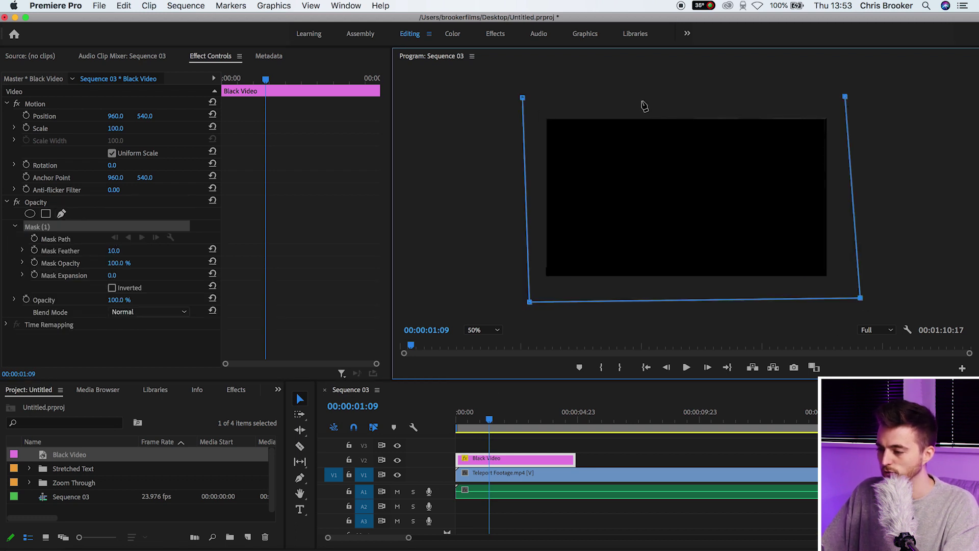
{"action": "left_click", "coordinate": [522, 97]}
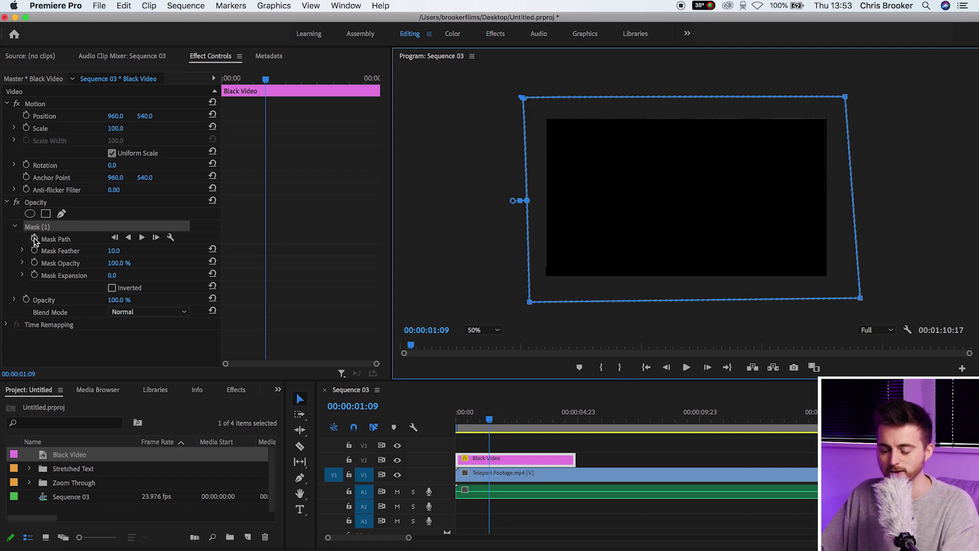
Keyframe the mask path at 00:00:01:09 and collapse the mask to a thin vertical line through the frame's centre at 00:00:00:05.
{"action": "left_click", "coordinate": [34, 238]}
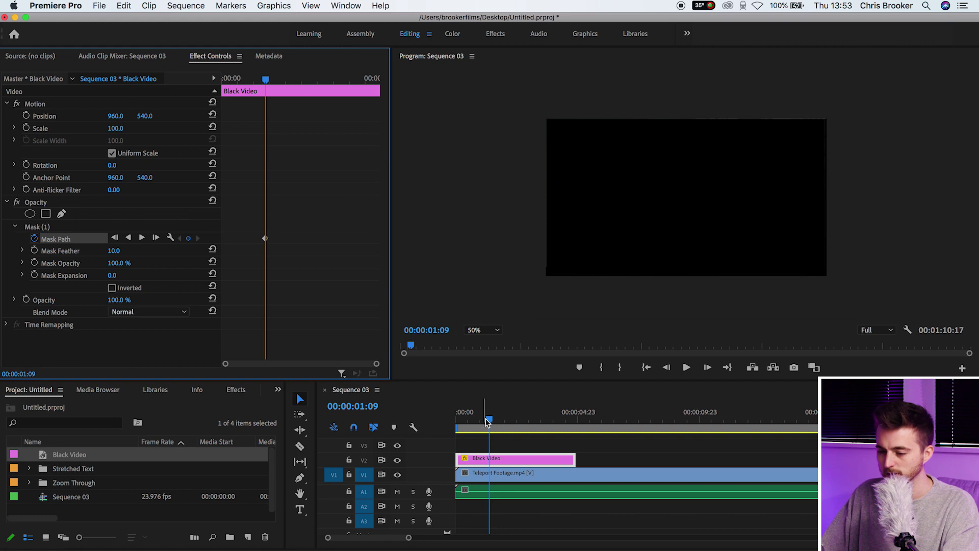
{"action": "left_click_drag", "start_coordinate": [488, 422], "coordinate": [461, 423]}
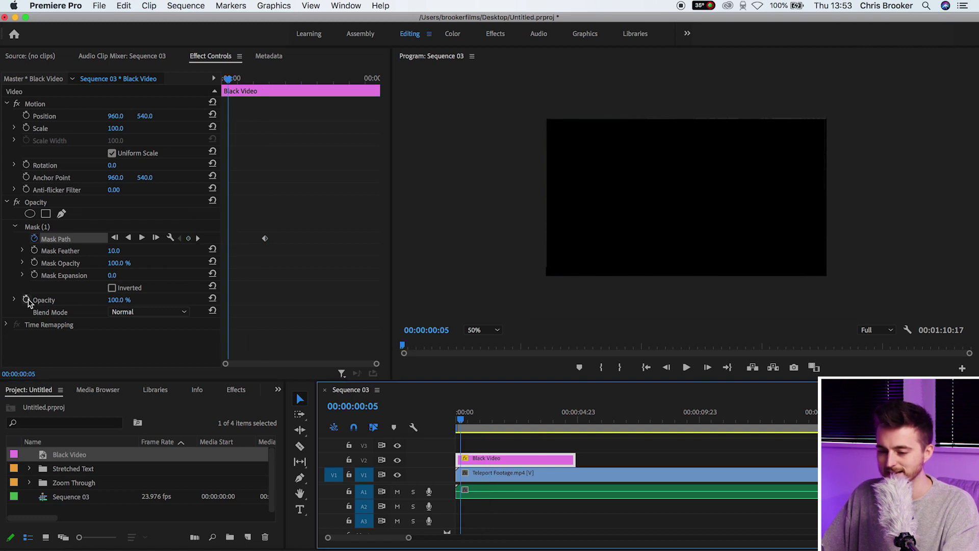
{"action": "left_click", "coordinate": [40, 226]}
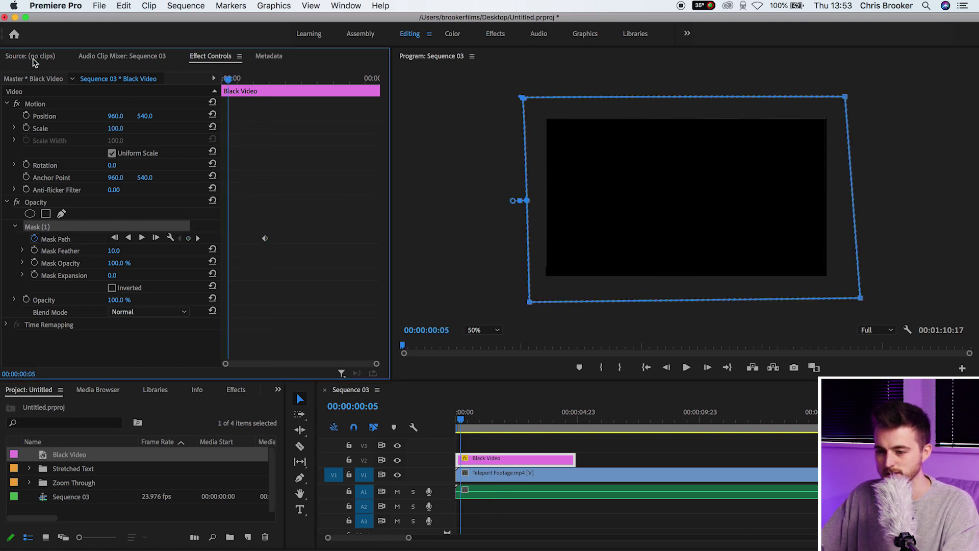
{"action": "left_click_drag", "start_coordinate": [845, 96], "coordinate": [685, 100]}
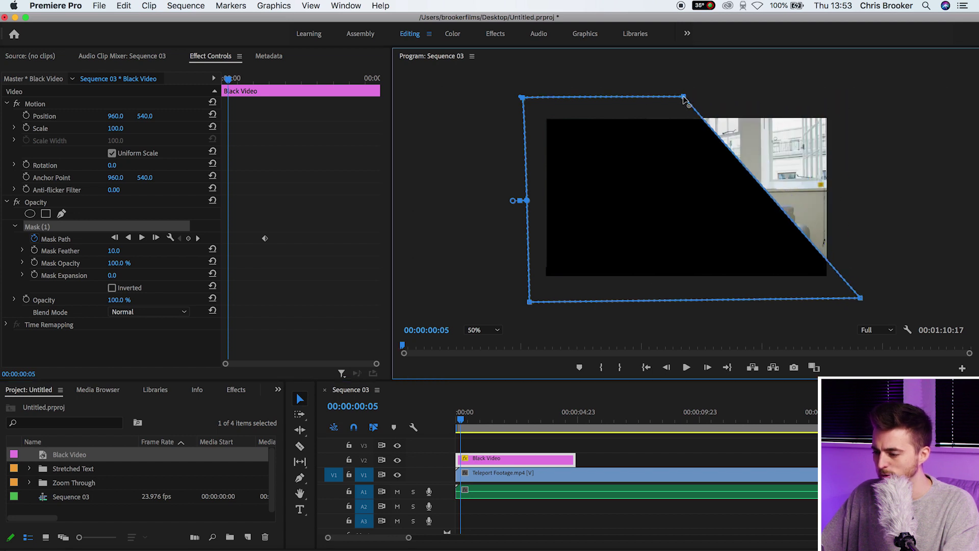
{"action": "left_click_drag", "start_coordinate": [863, 301], "coordinate": [688, 299]}
{"action": "left_click_drag", "start_coordinate": [529, 301], "coordinate": [687, 299]}
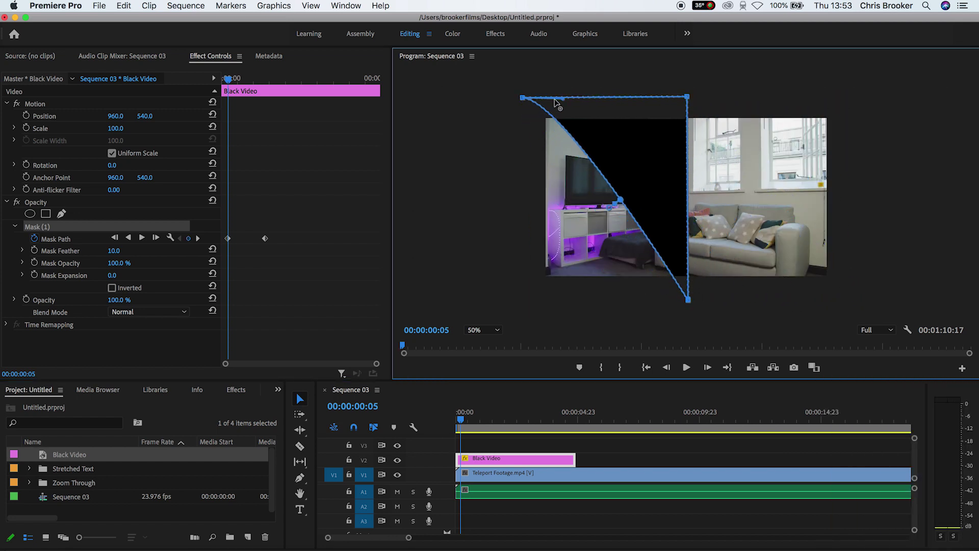
{"action": "left_click_drag", "start_coordinate": [522, 97], "coordinate": [686, 93]}
Fit the picture to the program monitor and play back the mask path animation on the Black Video.
{"action": "left_click", "coordinate": [483, 330]}
{"action": "left_click", "coordinate": [483, 341]}
{"action": "left_click", "coordinate": [618, 452]}
{"action": "key", "text": "space"}
{"action": "left_click_drag", "start_coordinate": [511, 420], "coordinate": [462, 428]}
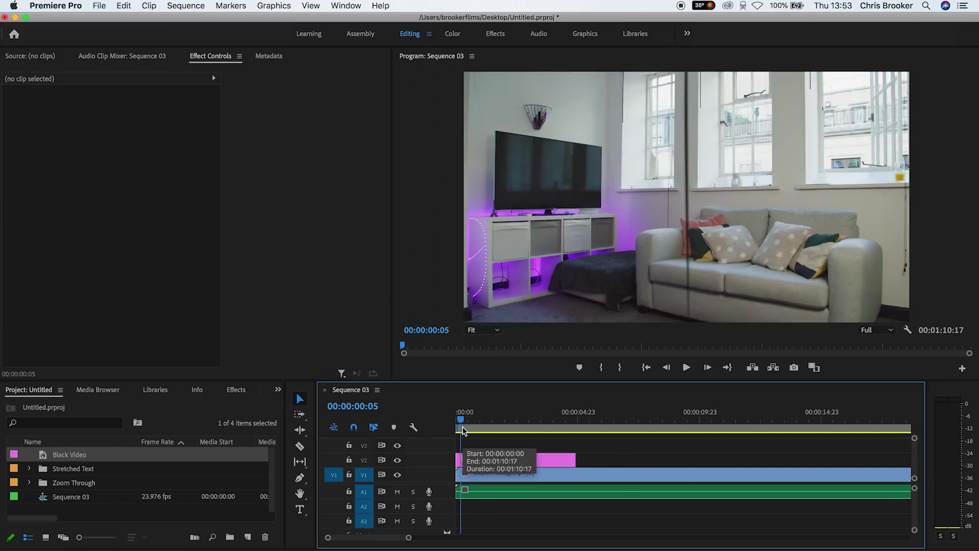
{"action": "key", "text": "equal"}
{"action": "key", "text": "equal"}
{"action": "key", "text": "equal"}
{"action": "left_click", "coordinate": [482, 458]}
{"action": "key", "text": "space"}
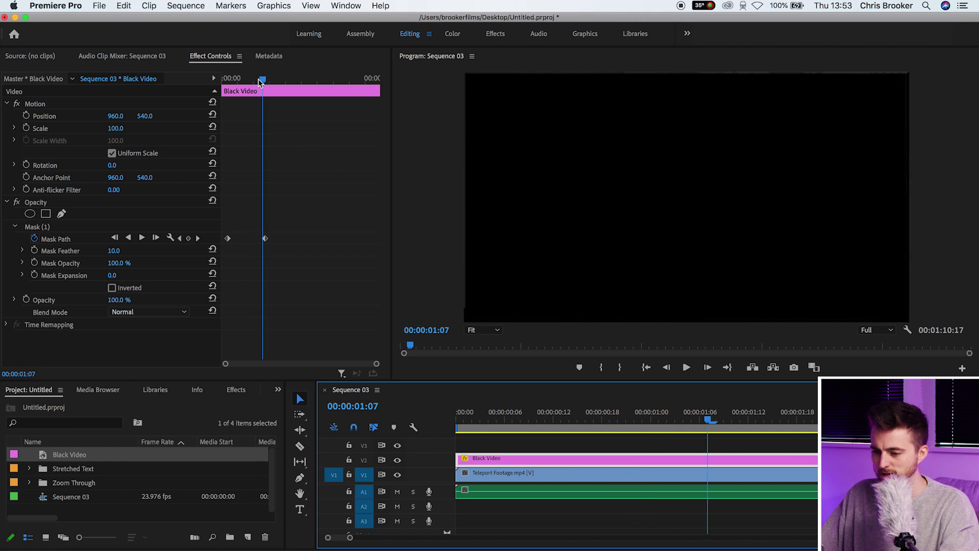
{"action": "left_click_drag", "start_coordinate": [228, 79], "coordinate": [229, 88]}
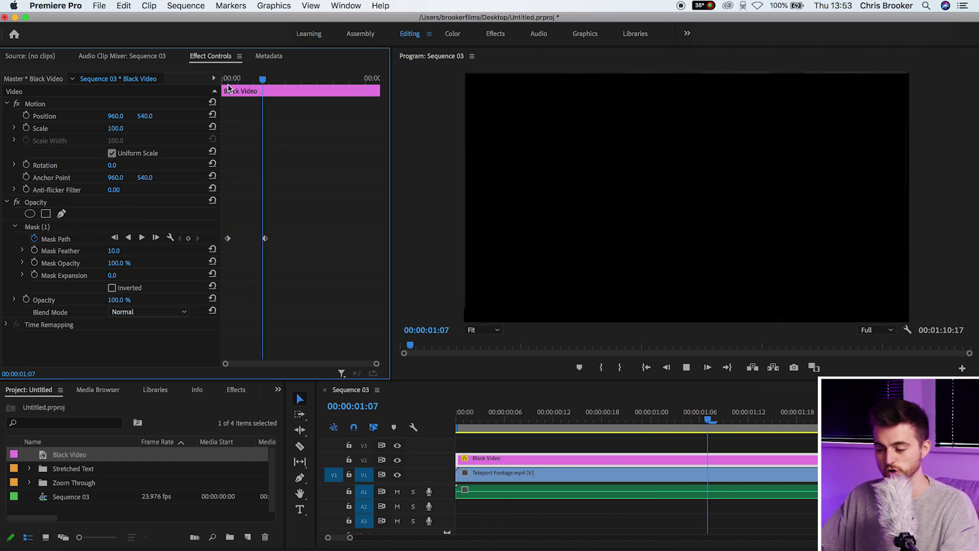
{"action": "key", "text": "space"}
Invert the Black Video's opacity mask and play back the reveal from the start.
{"action": "left_click", "coordinate": [111, 288]}
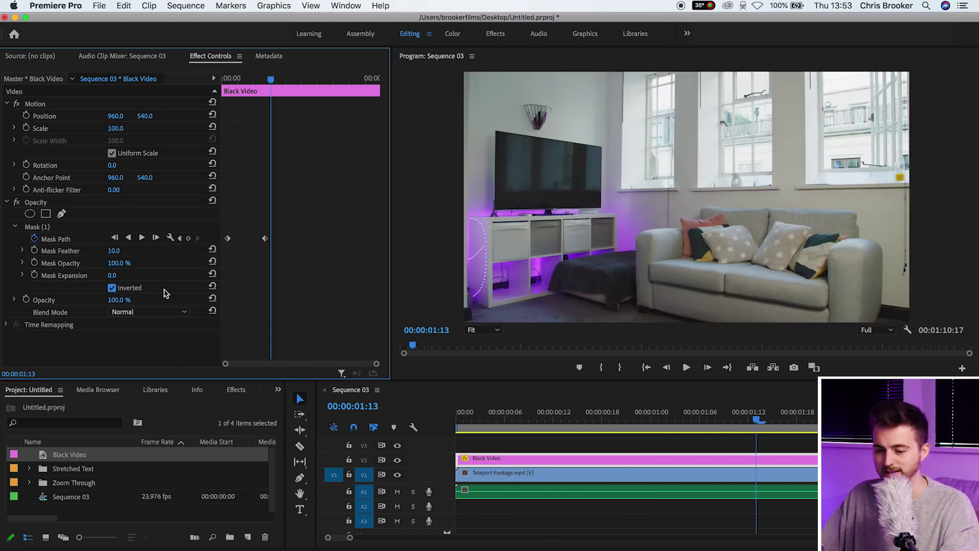
{"action": "left_click_drag", "start_coordinate": [258, 80], "coordinate": [217, 95]}
{"action": "key", "text": "space"}
{"action": "key", "text": "space"}
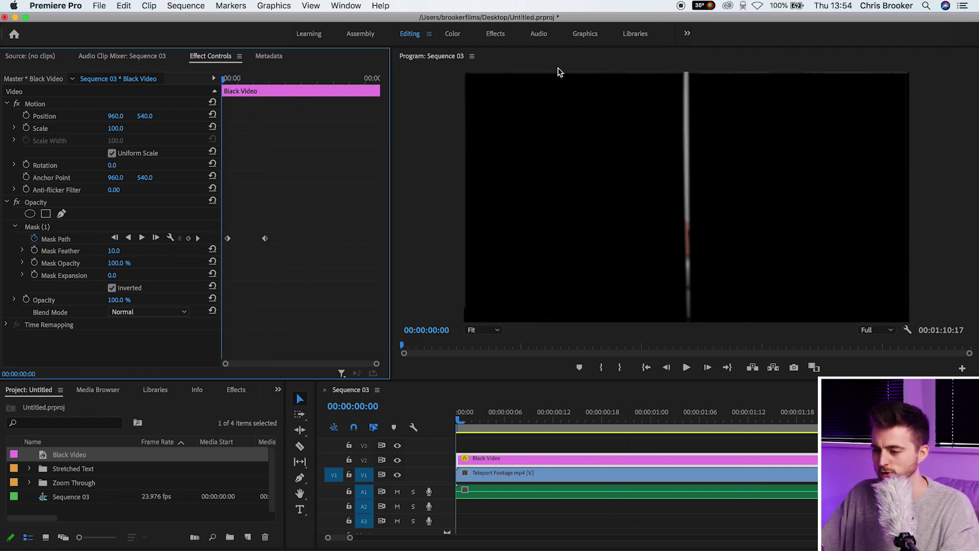
{"action": "key", "text": "space"}
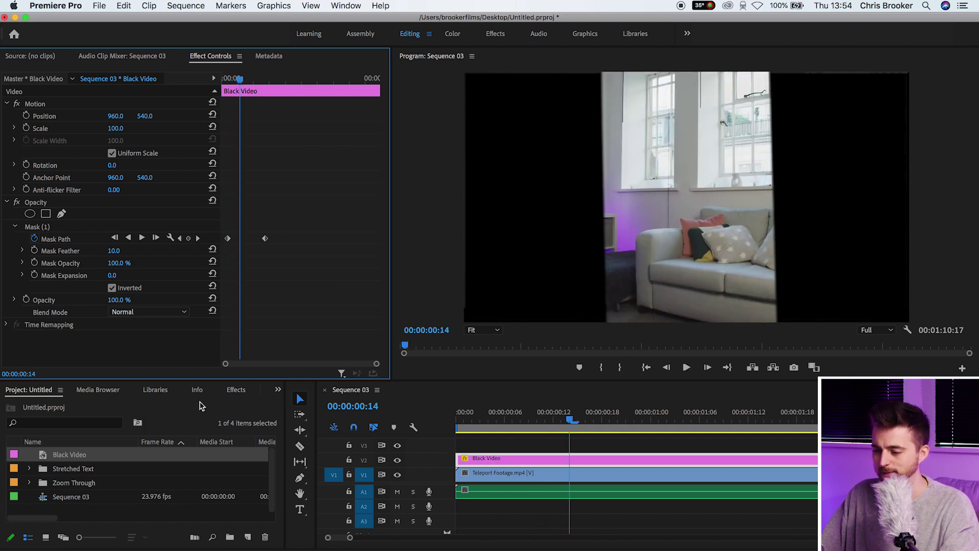
At the first mask path keyframe, set the mask feather to 0.
{"action": "left_click_drag", "start_coordinate": [233, 80], "coordinate": [227, 82]}
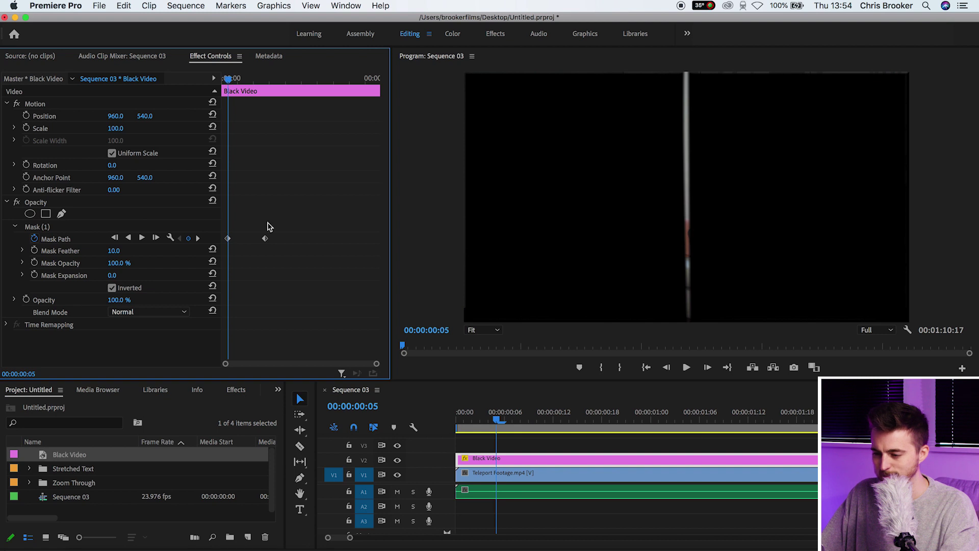
{"action": "left_click", "coordinate": [45, 228]}
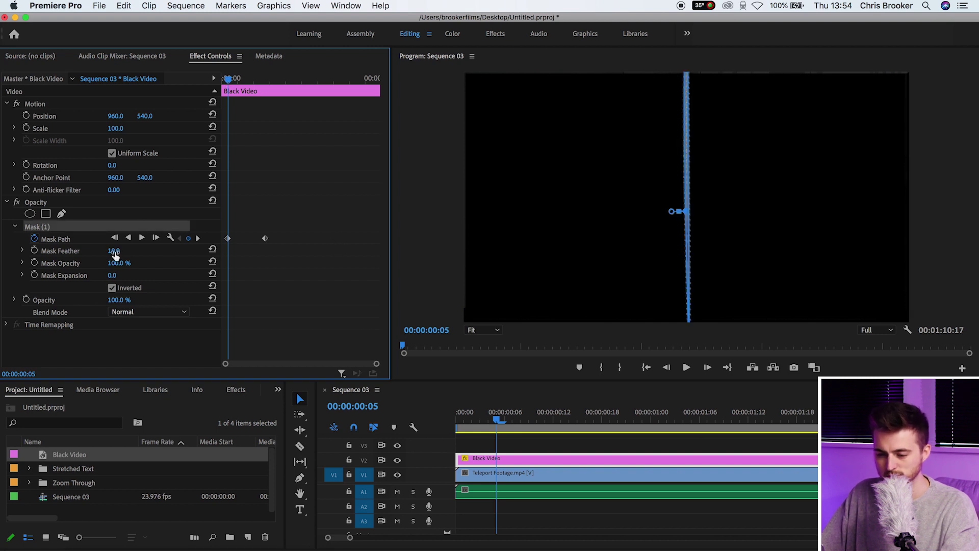
{"action": "left_click", "coordinate": [684, 447]}
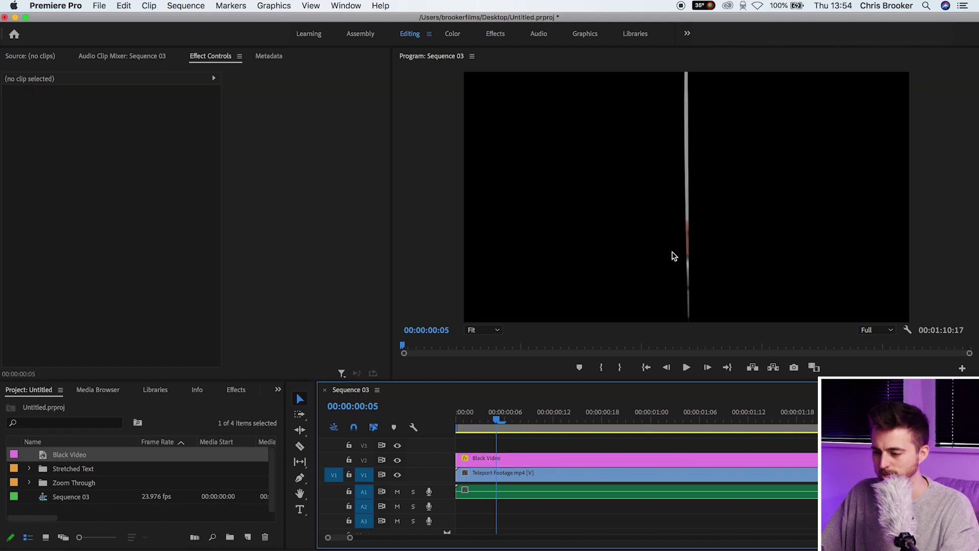
Set the Black Video's mask expansion to -26 to close the remaining gap at 00:00:00:05.
{"action": "left_click", "coordinate": [575, 460]}
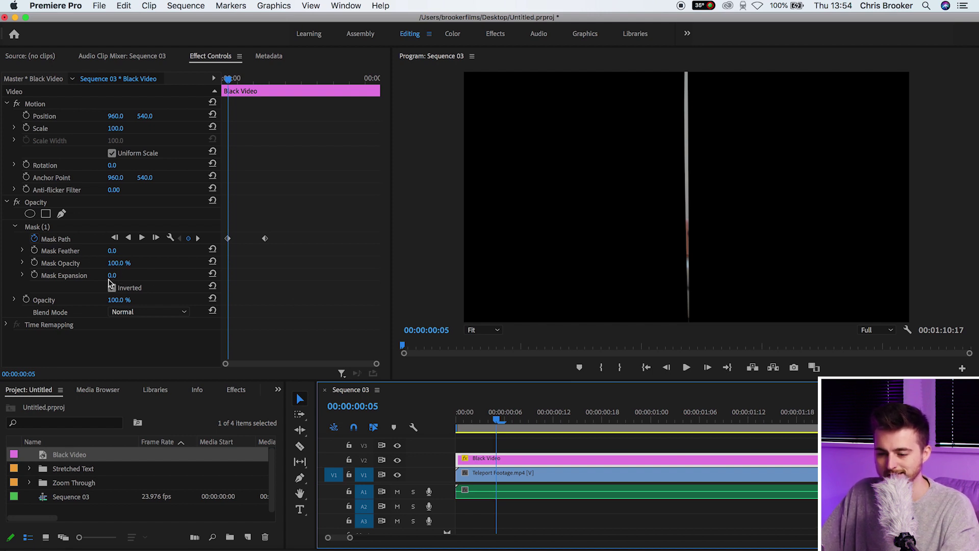
{"action": "left_click", "coordinate": [66, 275]}
{"action": "left_click_drag", "start_coordinate": [112, 275], "coordinate": [105, 275]}
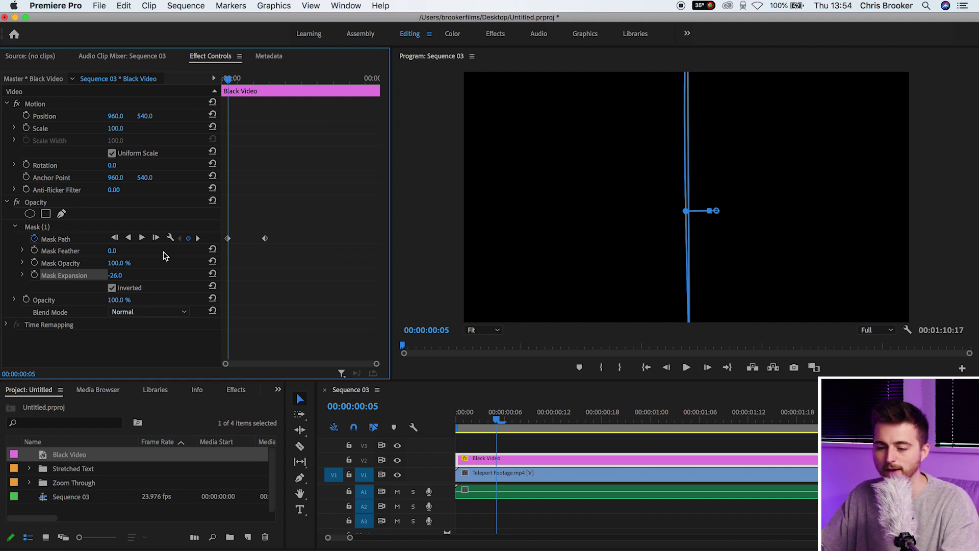
{"action": "left_click", "coordinate": [510, 459]}
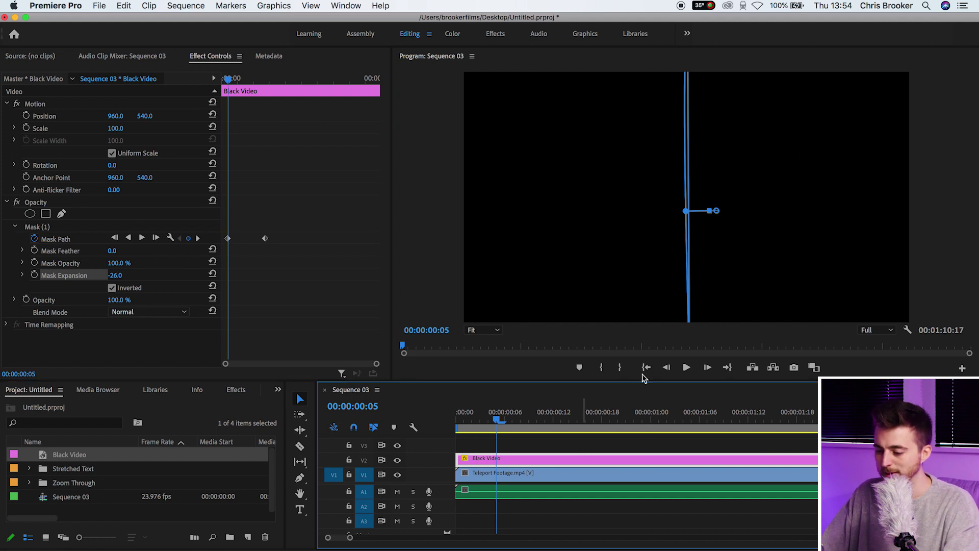
{"action": "left_click", "coordinate": [561, 449]}
{"action": "left_click", "coordinate": [512, 458]}
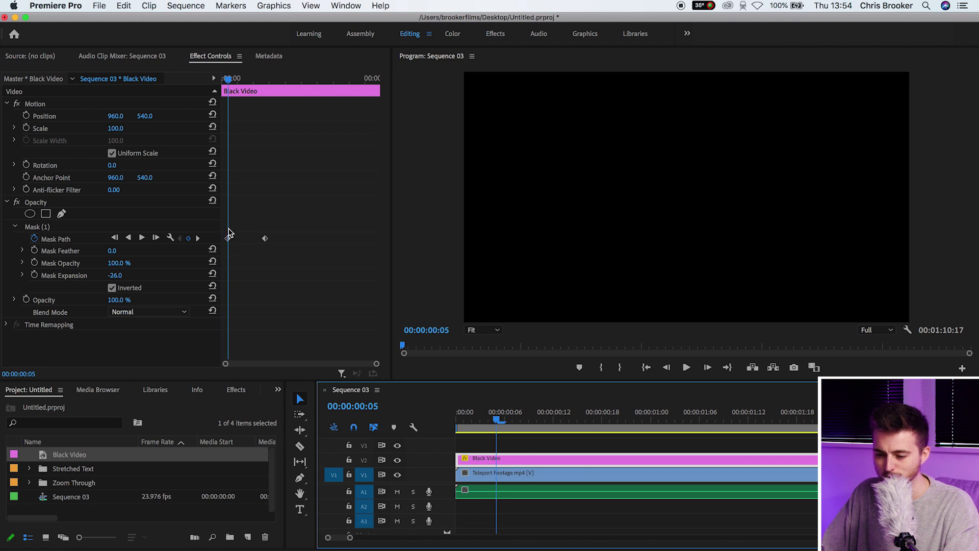
Keyframe the mask expansion at 00:00:00:05, set it to 0 at 00:00:01:09, and play back the reveal.
{"action": "left_click", "coordinate": [34, 275]}
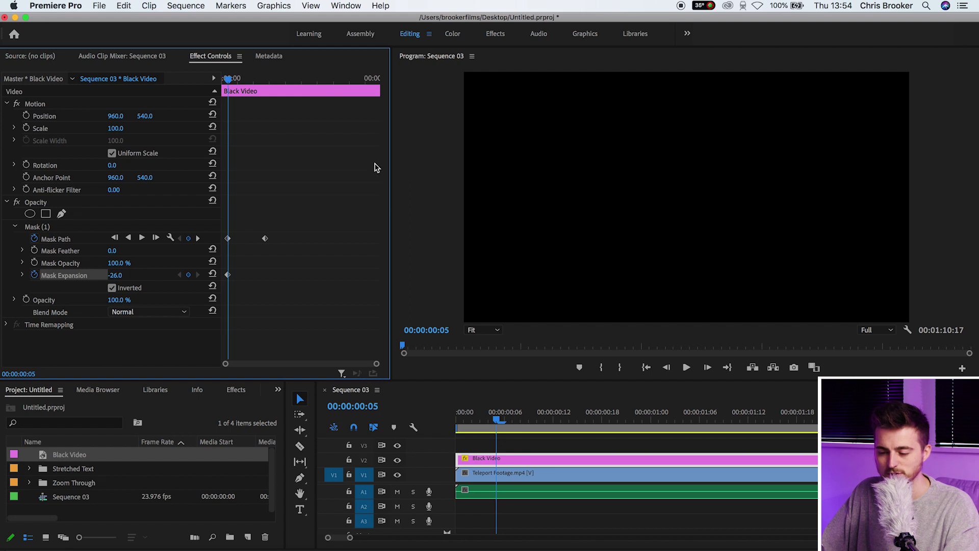
{"action": "left_click_drag", "start_coordinate": [233, 83], "coordinate": [269, 87]}
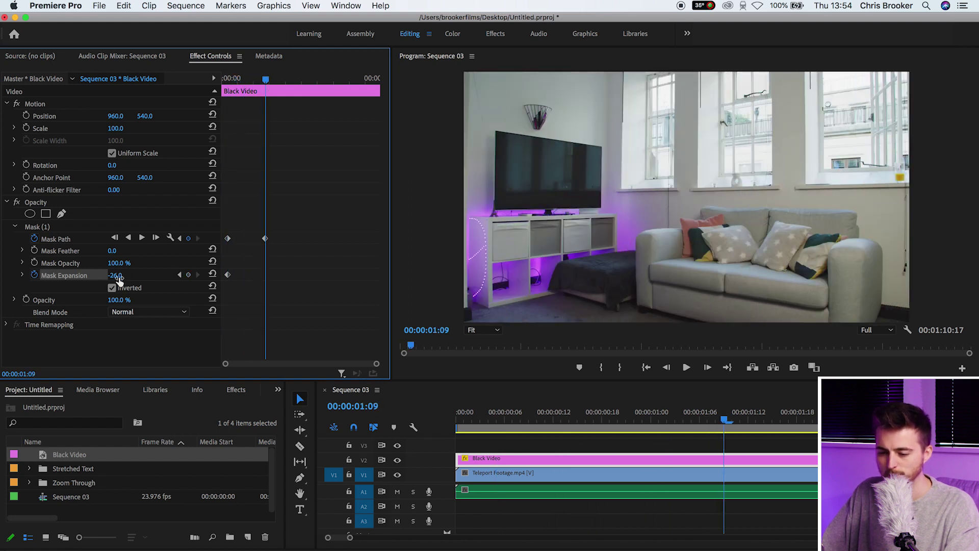
{"action": "left_click", "coordinate": [117, 275]}
{"action": "type", "text": "0"}
{"action": "key", "text": "Return"}
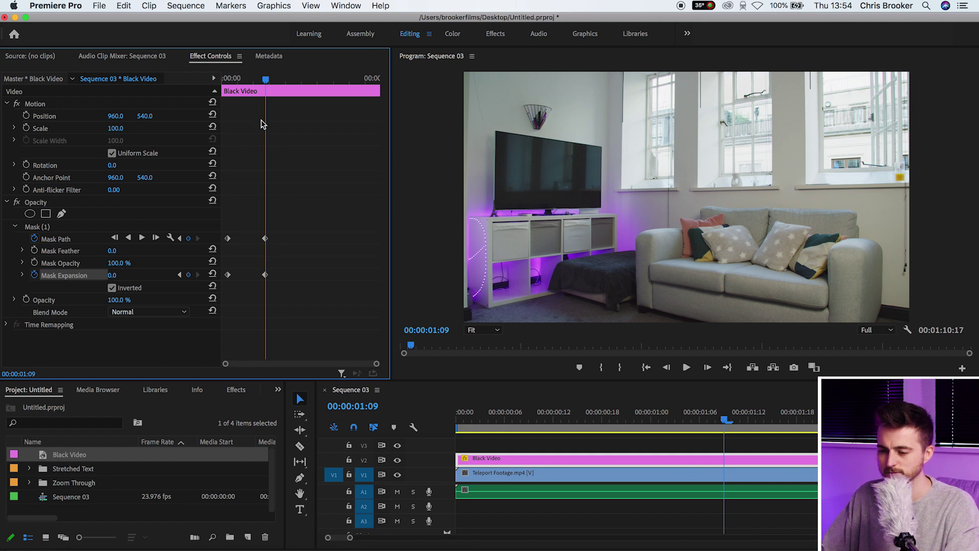
{"action": "key", "text": "Home"}
{"action": "key", "text": "space"}
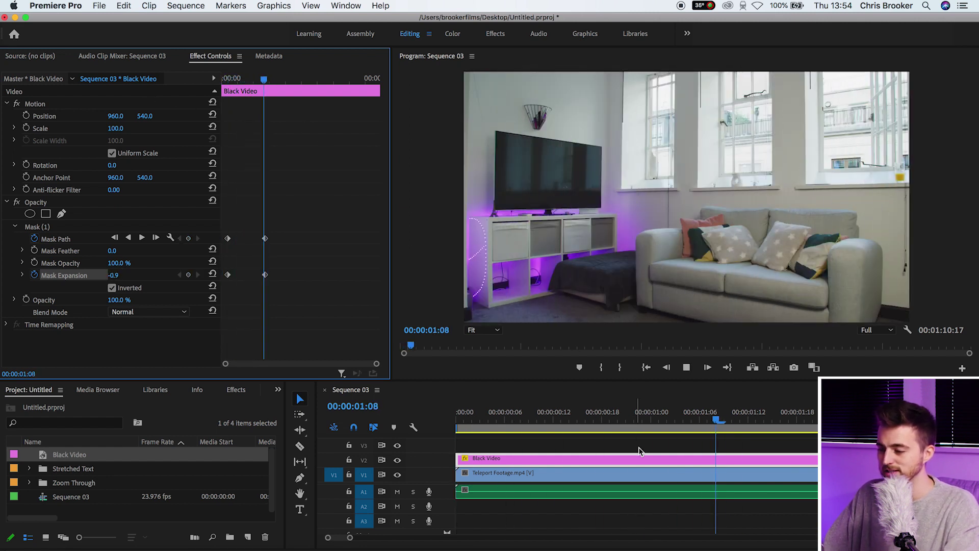
{"action": "left_click_drag", "start_coordinate": [280, 79], "coordinate": [229, 86]}
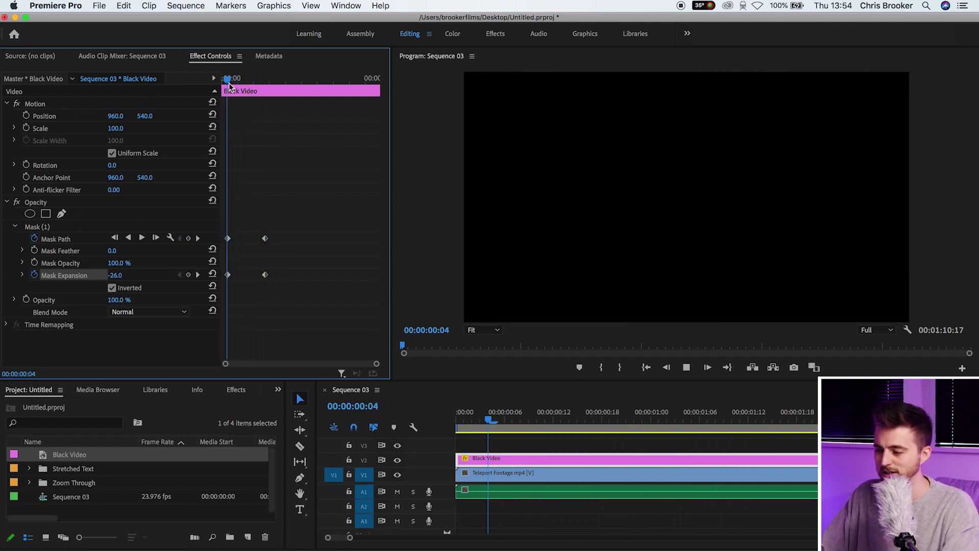
At the 00:00:01:09 mask path keyframe, show the program monitor at 50% and move the mask's two lower corners to straighten its sides.
{"action": "key", "text": "space"}
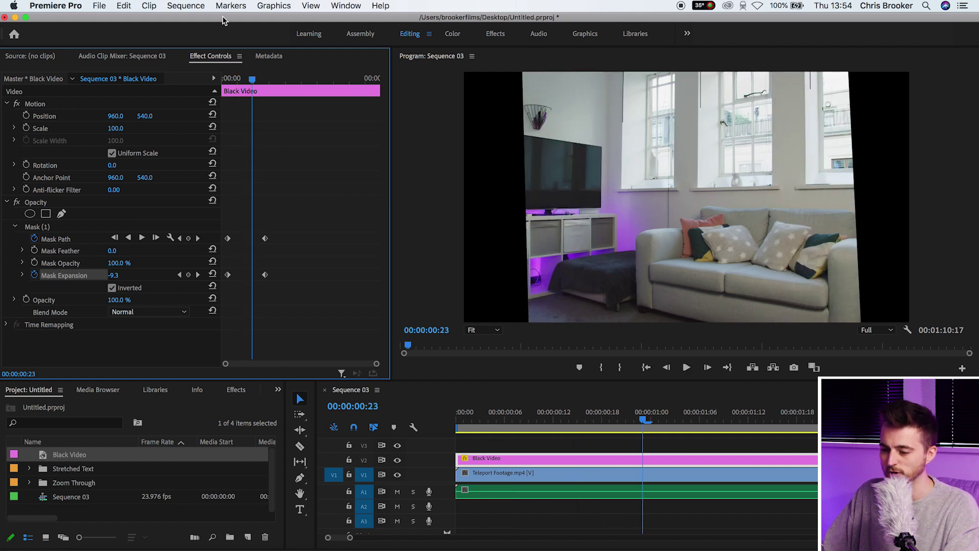
{"action": "left_click_drag", "start_coordinate": [253, 79], "coordinate": [266, 78]}
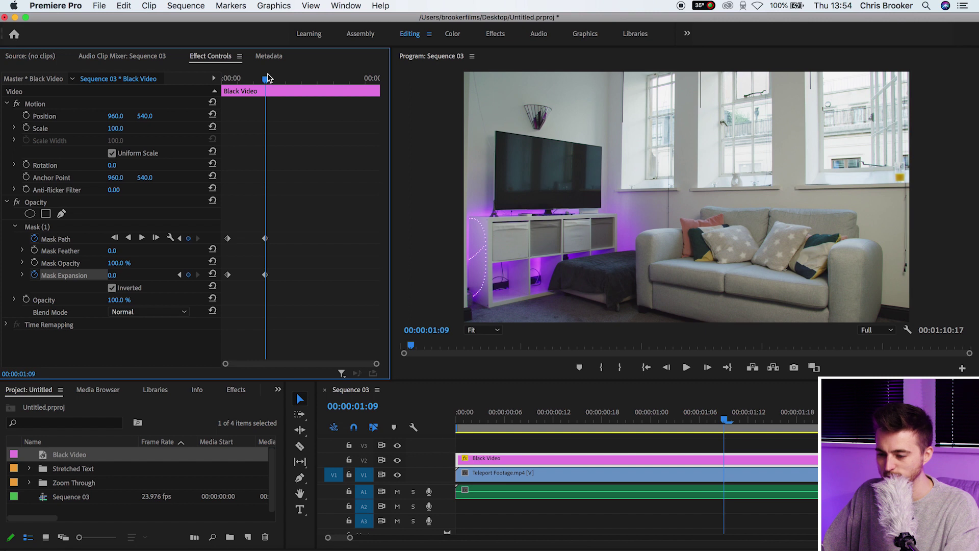
{"action": "key", "text": "equal"}
{"action": "key", "text": "equal"}
{"action": "key", "text": "equal"}
{"action": "key", "text": "minus"}
{"action": "key", "text": "minus"}
{"action": "left_click", "coordinate": [479, 330]}
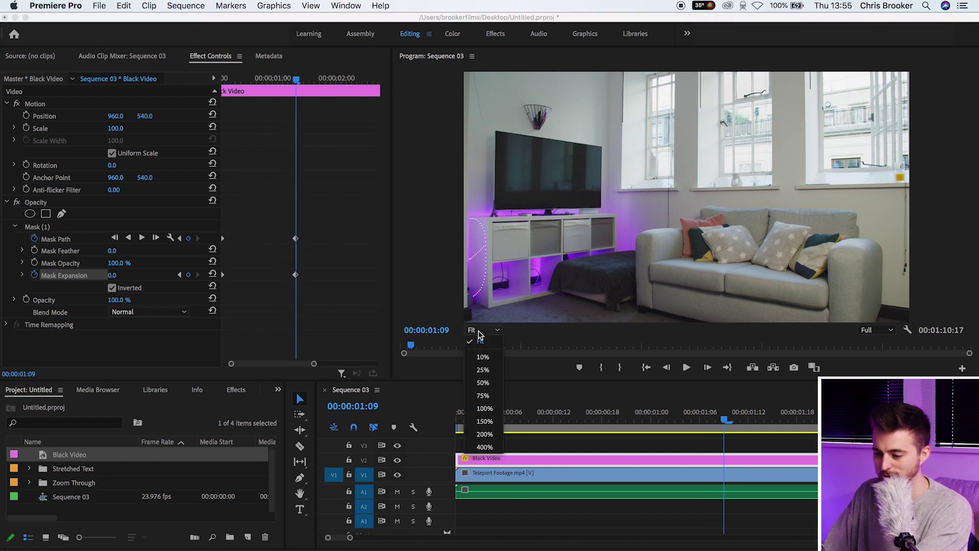
{"action": "left_click", "coordinate": [485, 385]}
{"action": "left_click", "coordinate": [43, 228]}
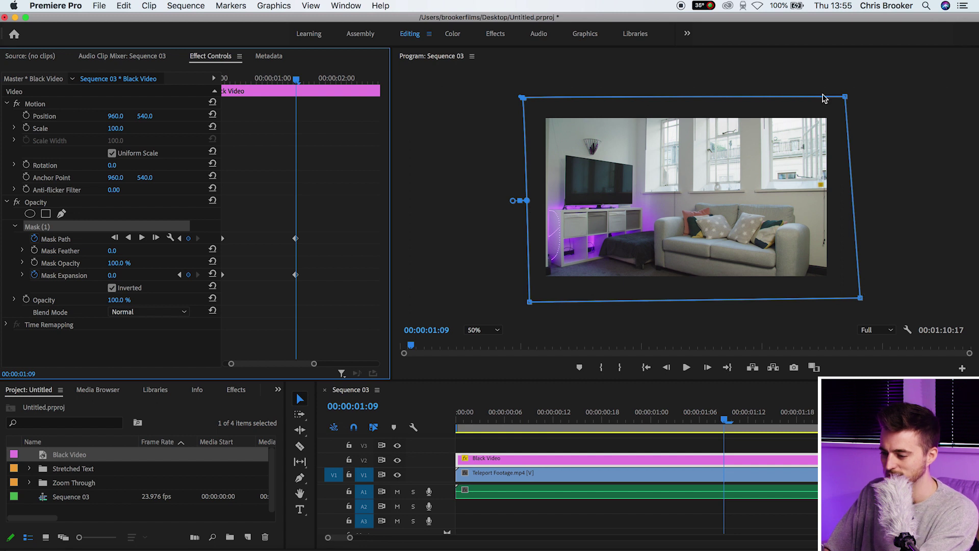
{"action": "left_click_drag", "start_coordinate": [861, 298], "coordinate": [845, 303]}
{"action": "left_click_drag", "start_coordinate": [529, 303], "coordinate": [513, 307]}
Scrub through the adjusted mask animation, return the program monitor zoom to Fit, and play back the reveal.
{"action": "left_click", "coordinate": [271, 79]}
{"action": "left_click_drag", "start_coordinate": [270, 80], "coordinate": [245, 79]}
{"action": "left_click", "coordinate": [441, 321]}
{"action": "left_click", "coordinate": [597, 434]}
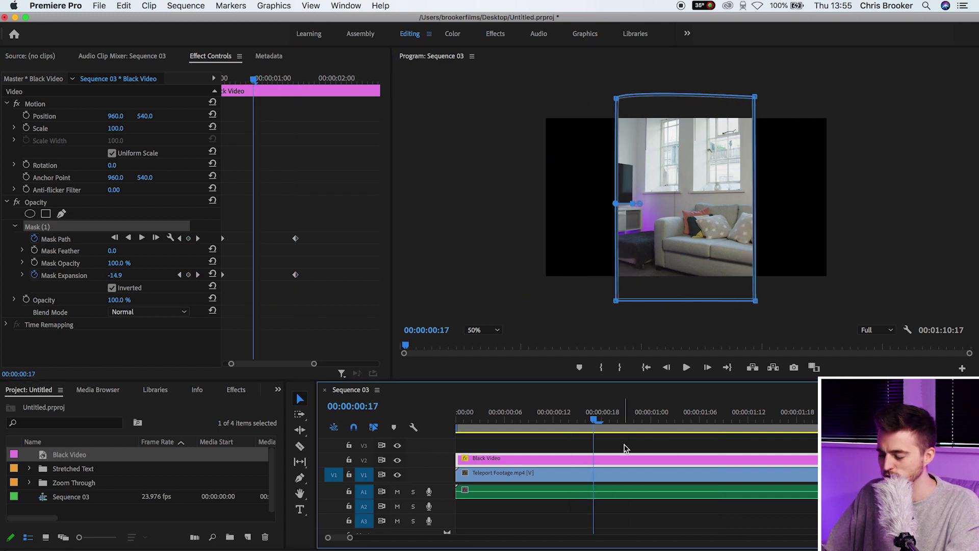
{"action": "left_click", "coordinate": [482, 330]}
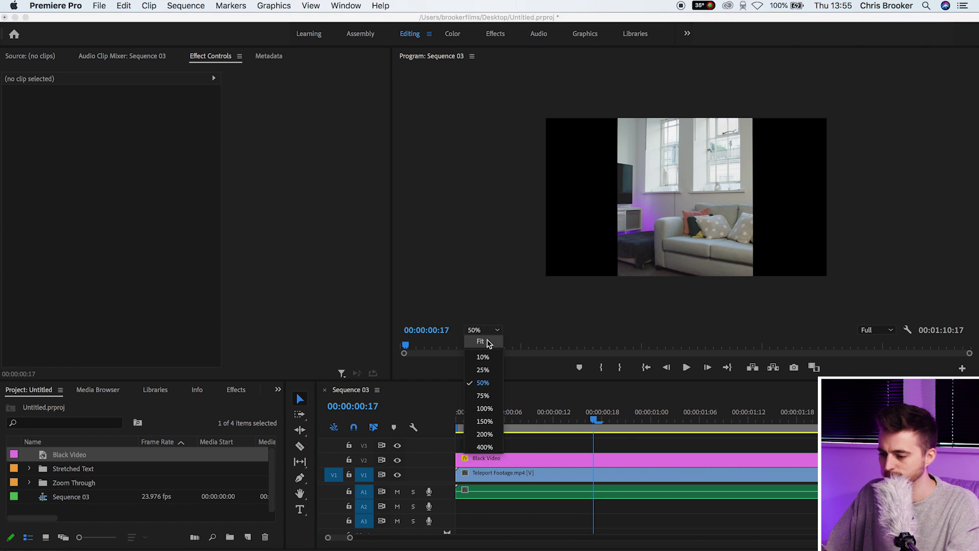
{"action": "left_click", "coordinate": [479, 343]}
{"action": "key", "text": "j"}
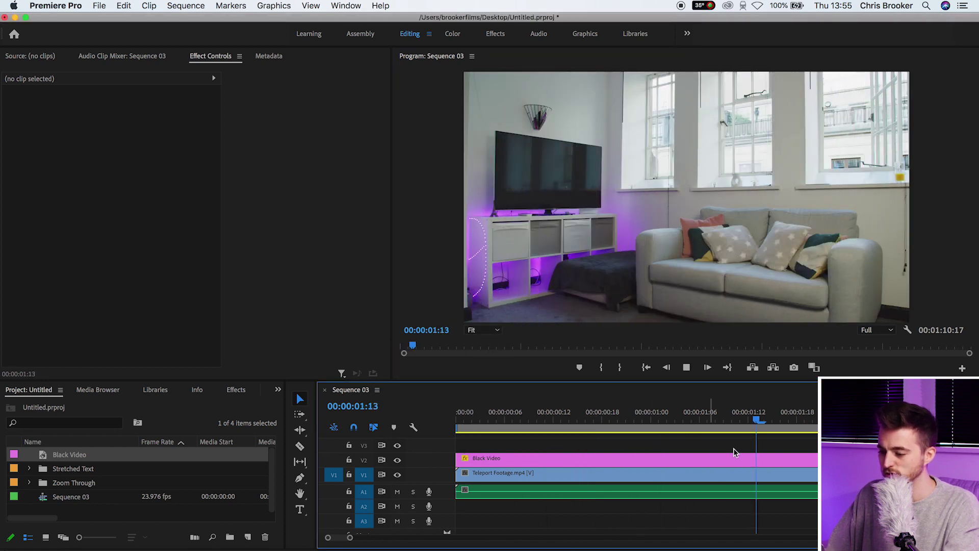
Split the Black Video clip at 00:00:01:15 and delete the part after the cut.
{"action": "left_click", "coordinate": [745, 456]}
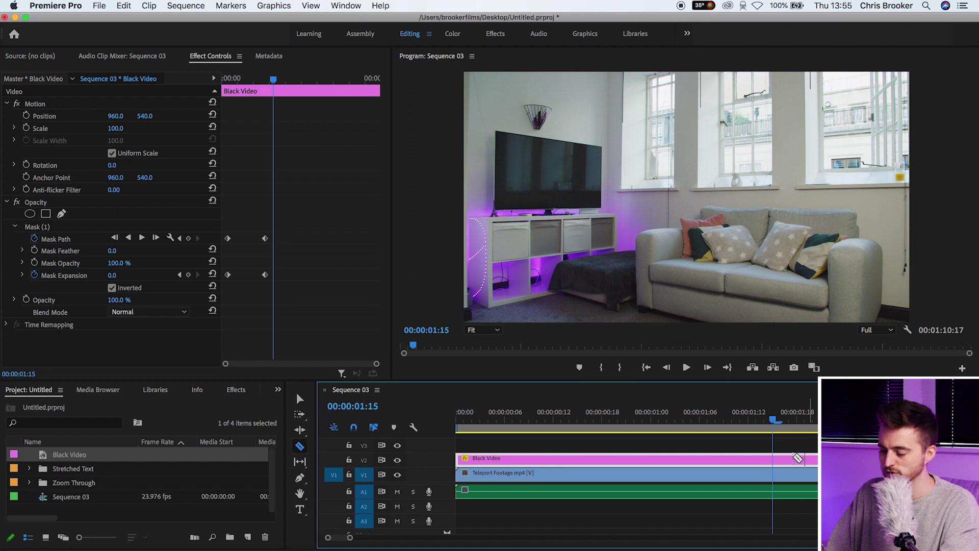
{"action": "key", "text": "super+k"}
{"action": "left_click", "coordinate": [798, 460]}
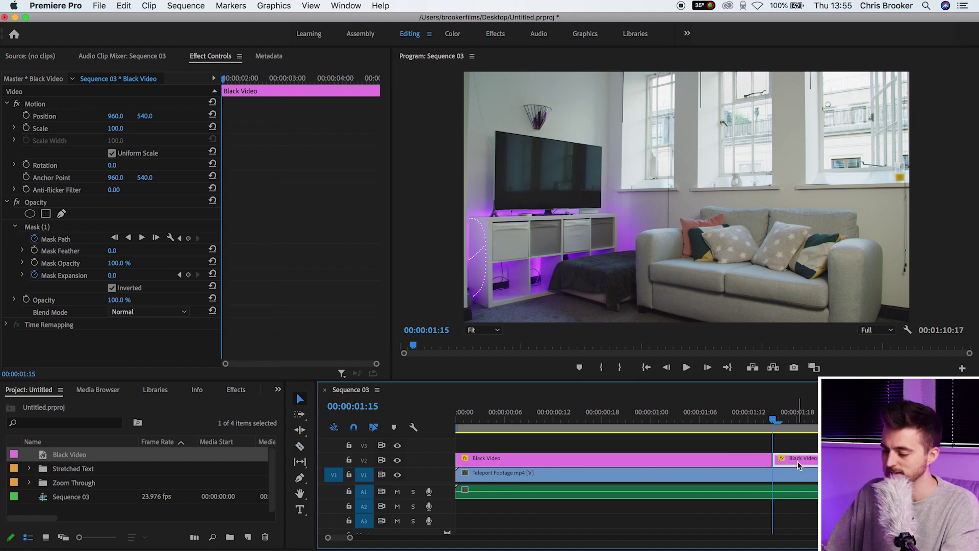
{"action": "key", "text": "Delete"}
{"action": "key", "text": "minus"}
{"action": "key", "text": "minus"}
{"action": "key", "text": "minus"}
{"action": "key", "text": "minus"}
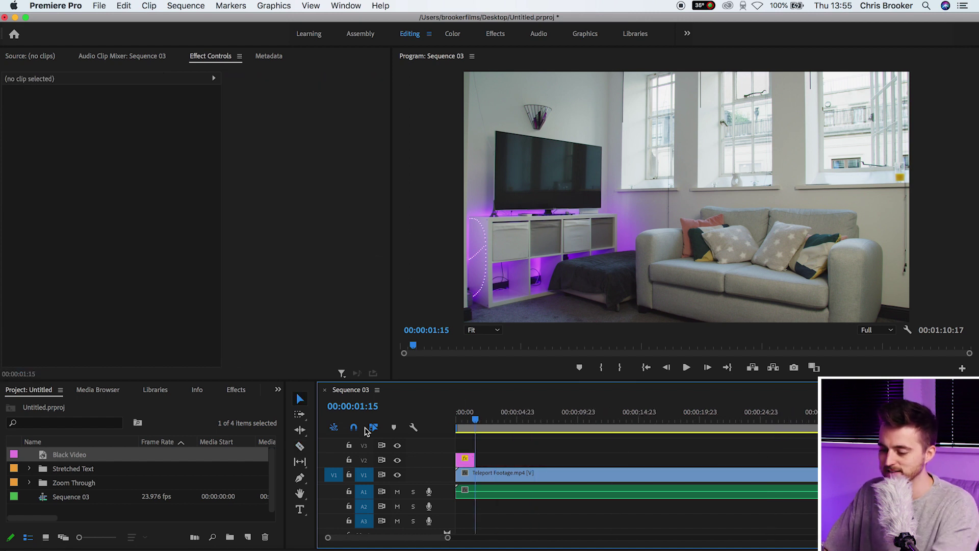
Play back the trimmed reveal from the start of the sequence.
{"action": "left_click_drag", "start_coordinate": [477, 420], "coordinate": [393, 417]}
{"action": "key", "text": "space"}
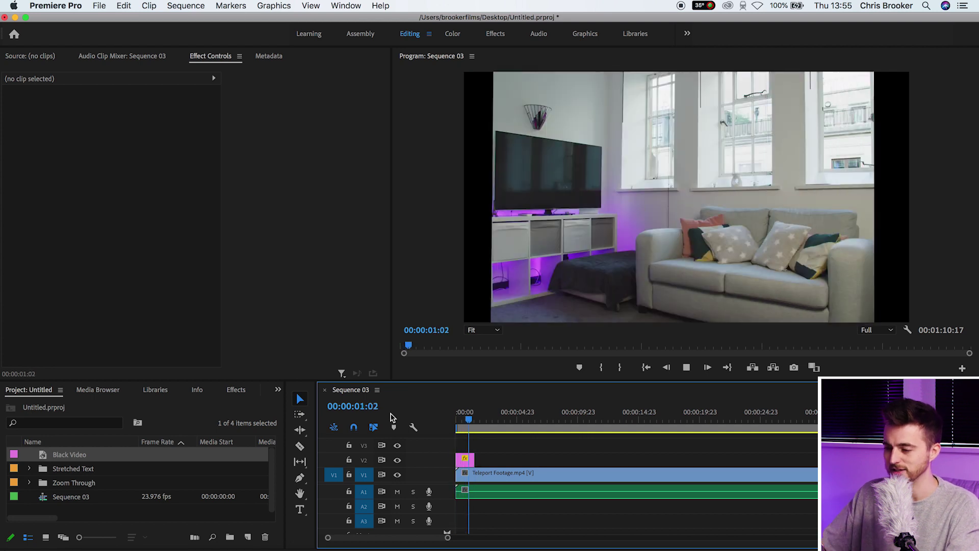
{"action": "key", "text": "space"}
Duplicate the trimmed Black Video clip further along track V2, near 00:00:04:20, and move the playhead to the copy.
{"action": "left_click", "coordinate": [463, 460]}
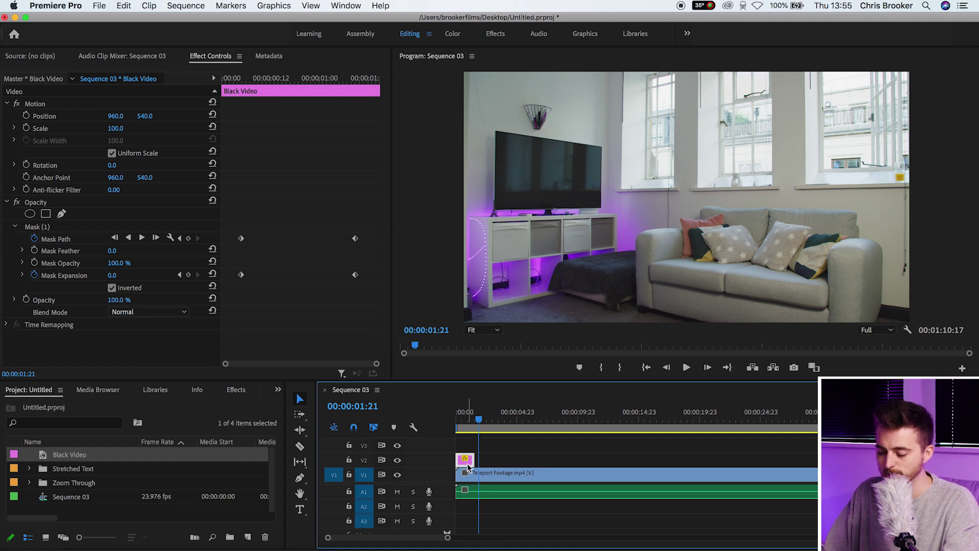
{"action": "left_click_drag", "start_coordinate": [469, 464], "coordinate": [528, 460]}
{"action": "mouse_move", "coordinate": [504, 412]}
{"action": "left_mouse_down"}
{"action": "mouse_move", "coordinate": [529, 418]}
{"action": "mouse_move", "coordinate": [514, 418]}
{"action": "left_mouse_up"}
Nest the duplicated Black Video clip as a sequence named "outtansition".
{"action": "left_click", "coordinate": [522, 462]}
{"action": "right_click", "coordinate": [523, 462]}
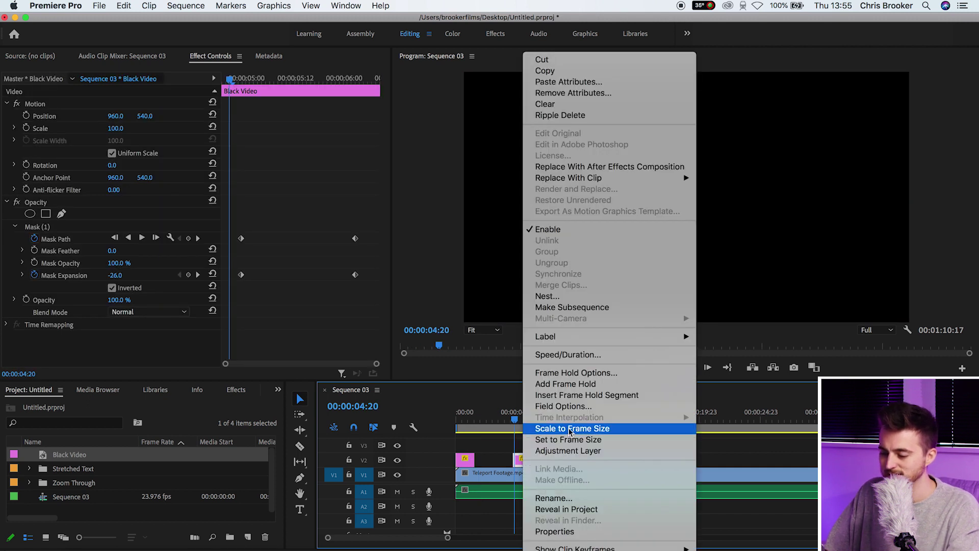
{"action": "left_click", "coordinate": [594, 296]}
{"action": "type", "text": "out"}
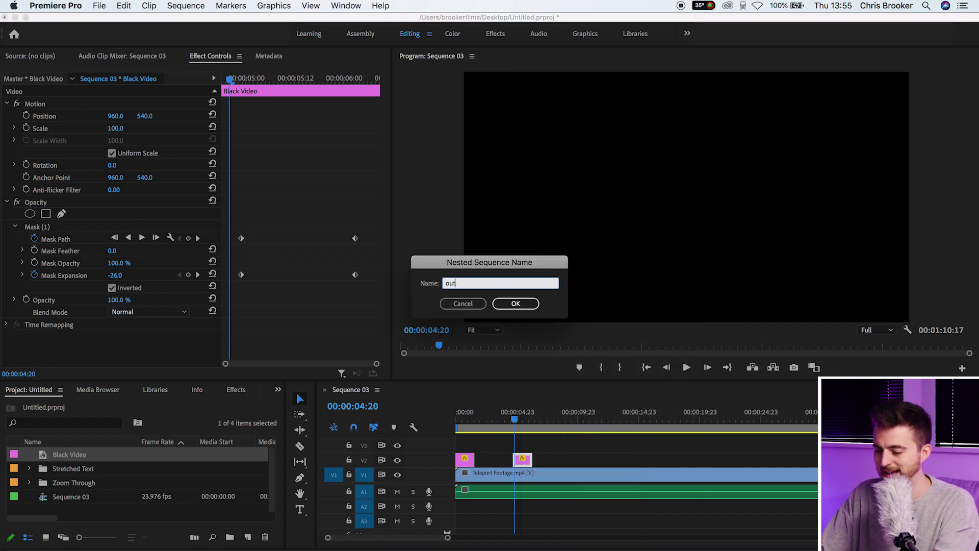
{"action": "type", "text": "tansition"}
{"action": "key", "text": "Return"}
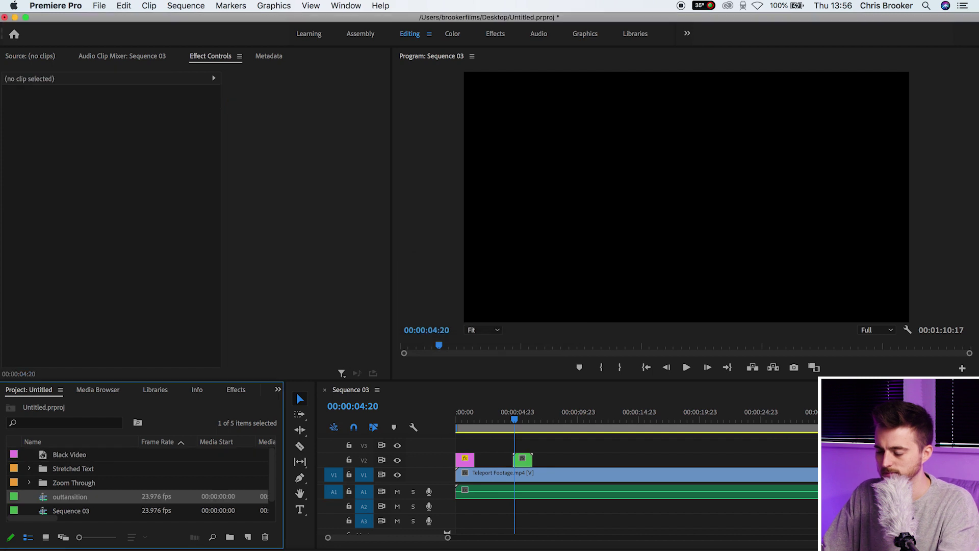
Reverse the speed of the nested outtansition clip.
{"action": "left_click", "coordinate": [522, 462]}
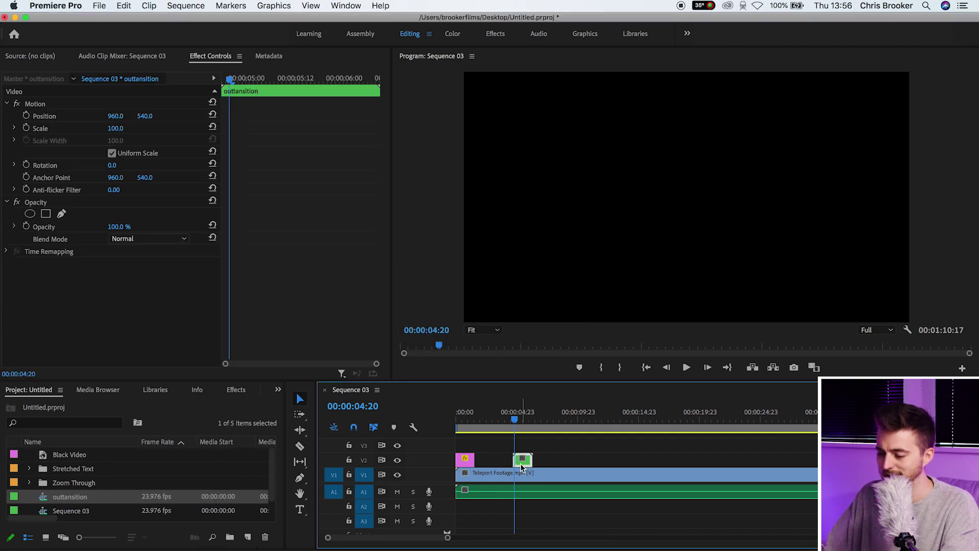
{"action": "right_click", "coordinate": [522, 463]}
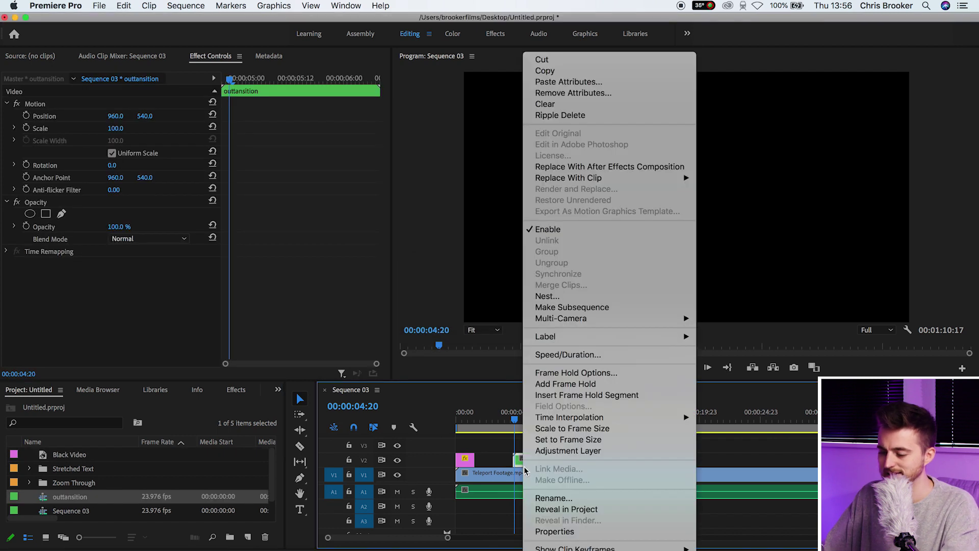
{"action": "left_click", "coordinate": [546, 356]}
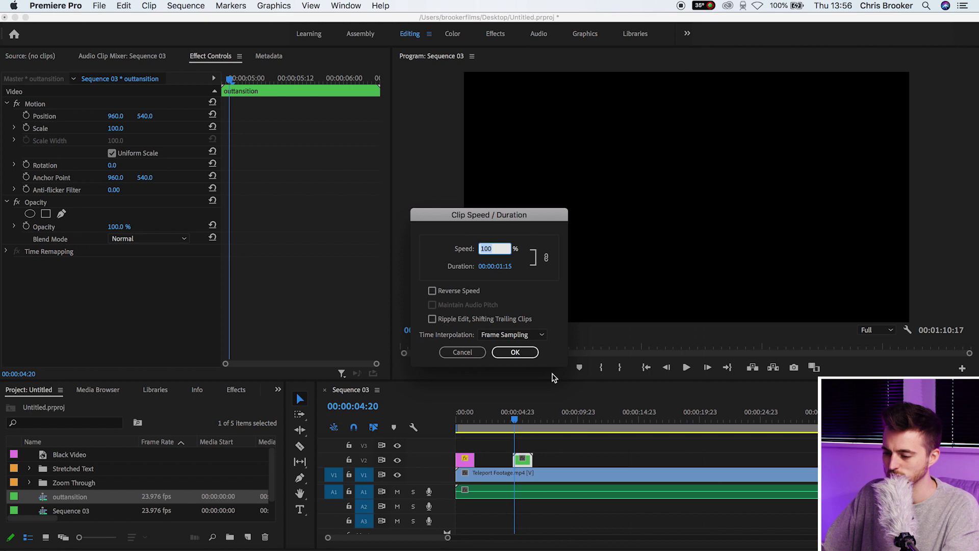
{"action": "left_click", "coordinate": [445, 289]}
{"action": "left_click", "coordinate": [517, 353]}
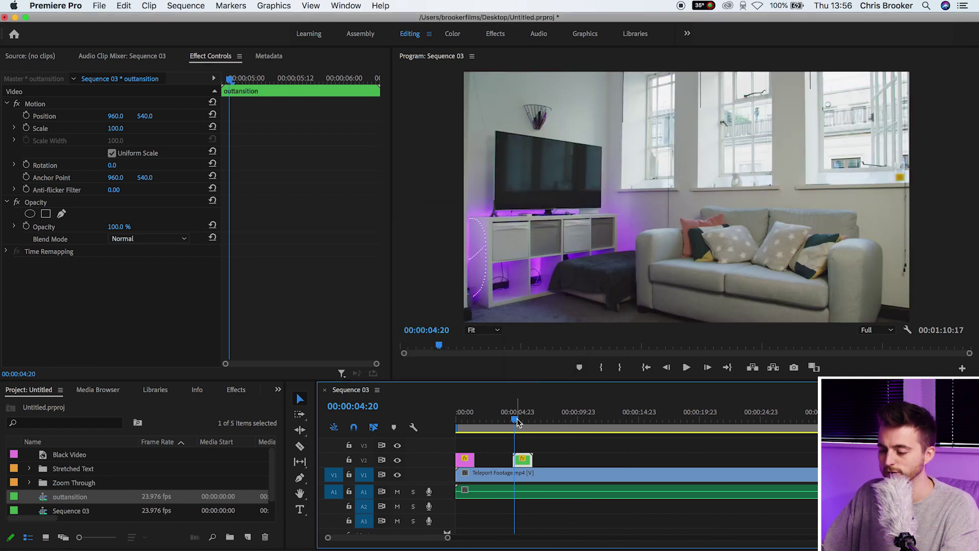
Play back the reversed closing transition and the footage following it.
{"action": "key", "text": "space"}
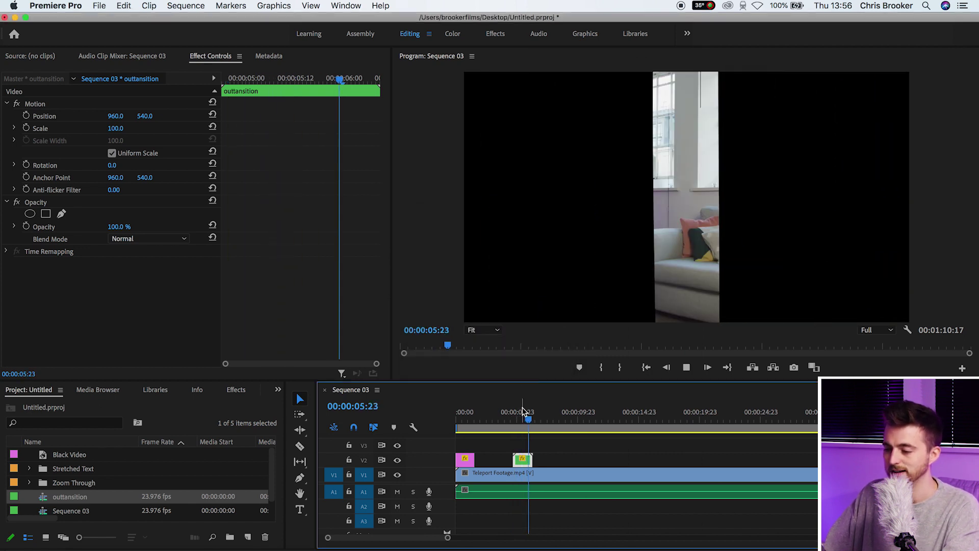
{"action": "key", "text": "space"}
{"action": "left_click", "coordinate": [595, 461]}
{"action": "key", "text": "space"}
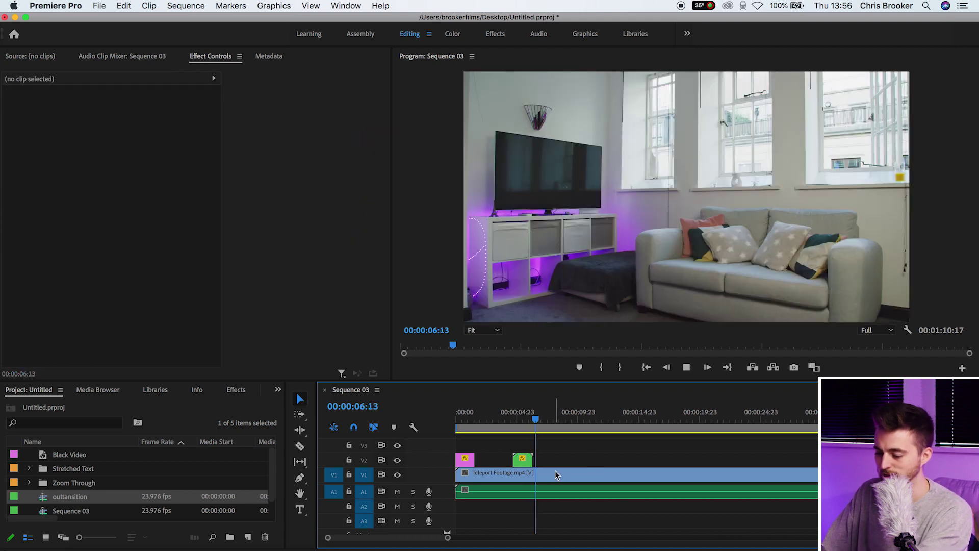
{"action": "key", "text": "space"}
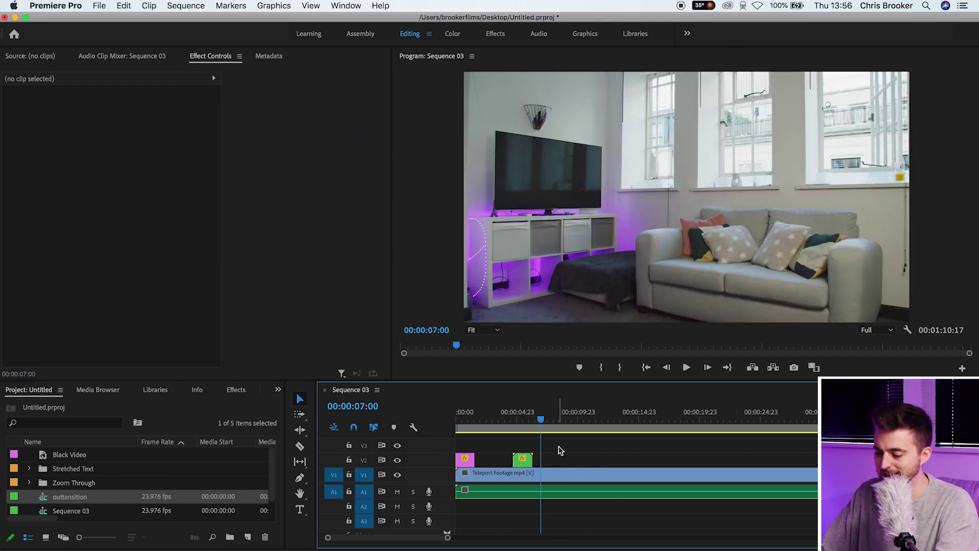
Cut the Teleport Footage at the end of the outtansition clip and delete the remaining footage.
{"action": "key", "text": "c"}
{"action": "left_click", "coordinate": [533, 477]}
{"action": "key", "text": "v"}
{"action": "left_click", "coordinate": [547, 477]}
{"action": "key", "text": "Delete"}
Scrub the shortened sequence from start to end, return to the beginning and play it back with both transitions.
{"action": "left_click_drag", "start_coordinate": [540, 419], "coordinate": [438, 432]}
{"action": "key", "text": "minus"}
{"action": "key", "text": "minus"}
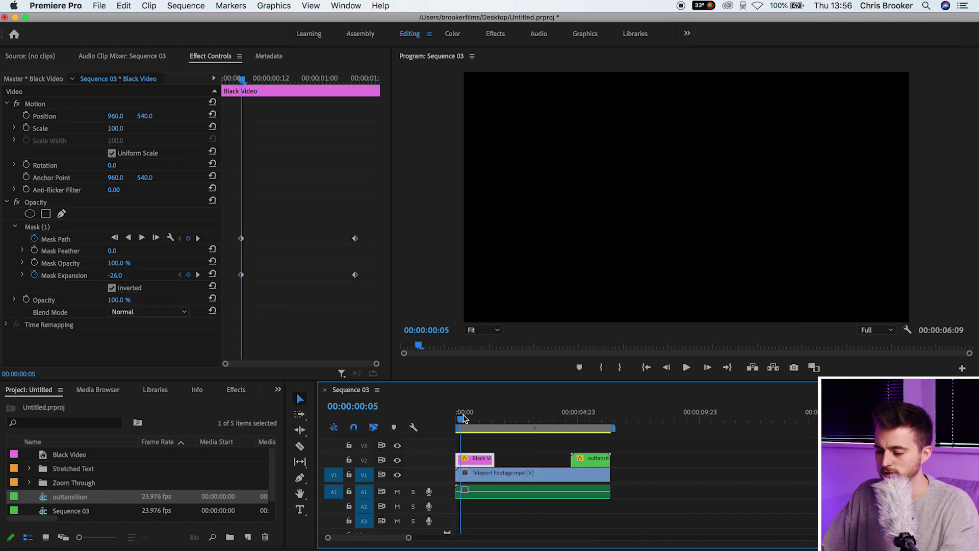
{"action": "mouse_move", "coordinate": [464, 417]}
{"action": "left_mouse_down"}
{"action": "mouse_move", "coordinate": [482, 420]}
{"action": "mouse_move", "coordinate": [455, 422]}
{"action": "left_mouse_up"}
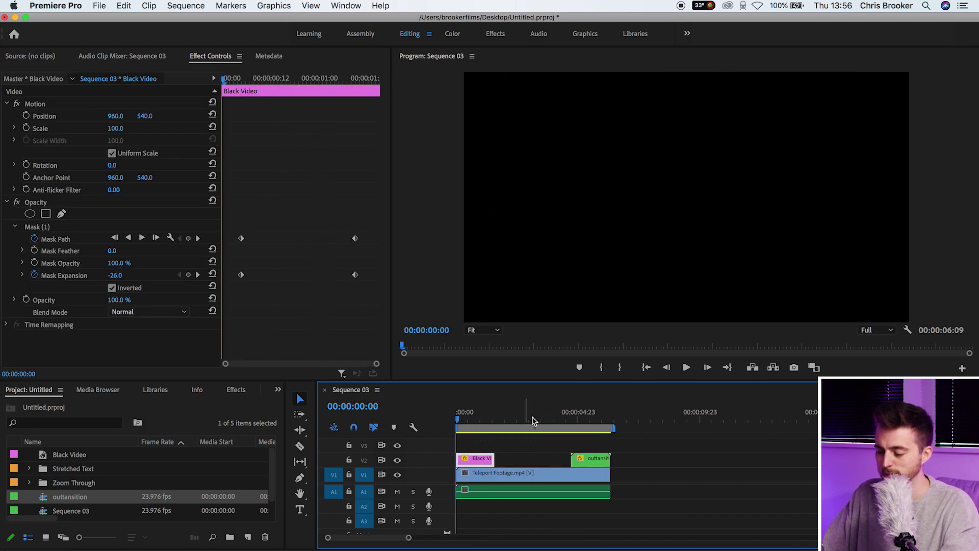
{"action": "left_click_drag", "start_coordinate": [532, 420], "coordinate": [610, 427]}
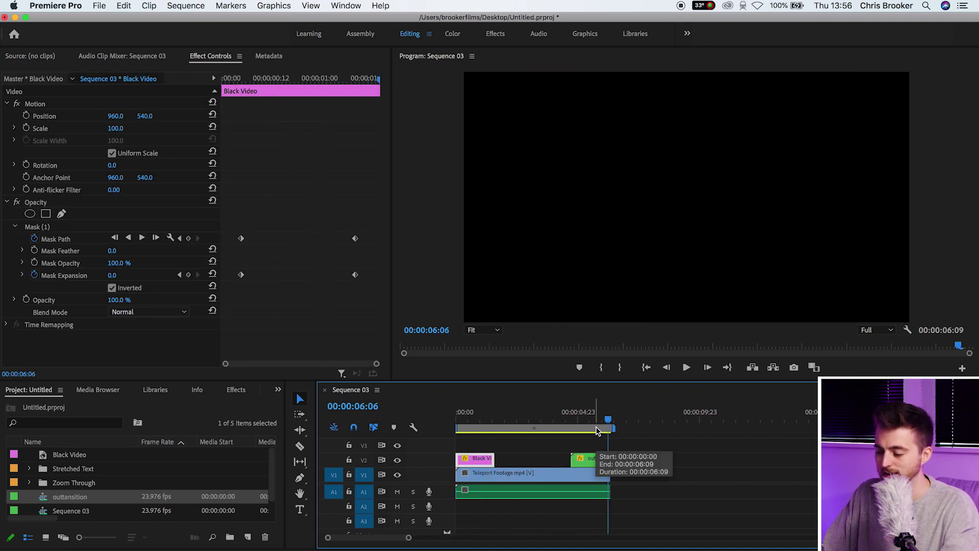
{"action": "key", "text": "Home"}
{"action": "key", "text": "="}
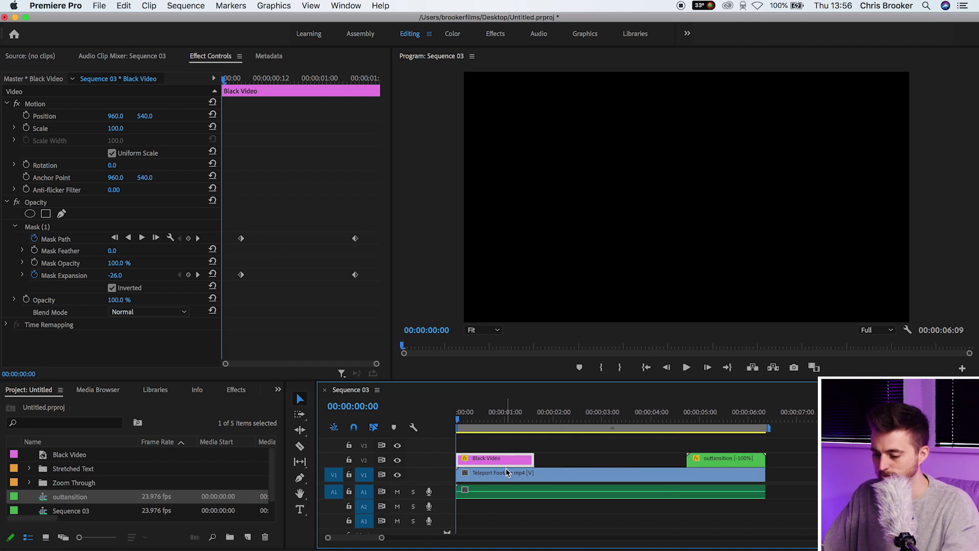
{"action": "key", "text": "space"}
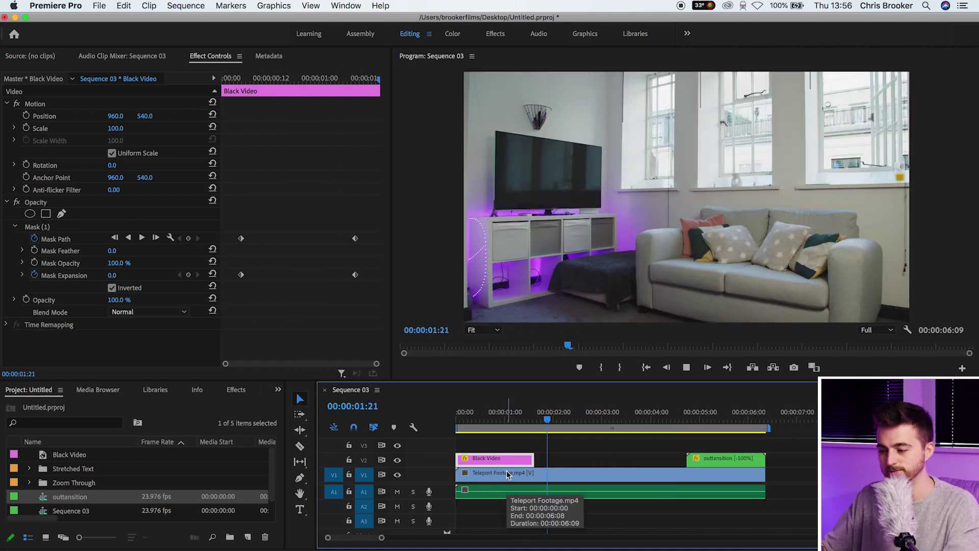